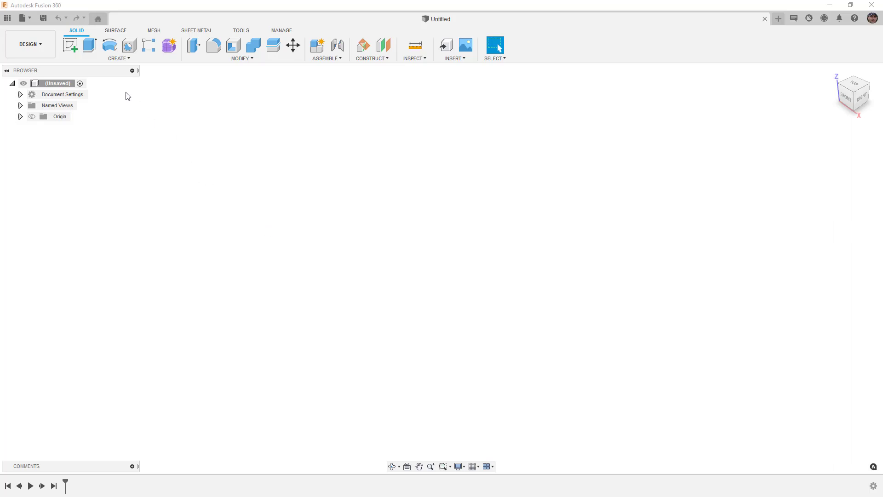
# Step: Sketch a 50 mm wide by 75 mm high rectangle on the front plane, starting at the origin, and finish the sketch
pyautogui.click(72, 47)
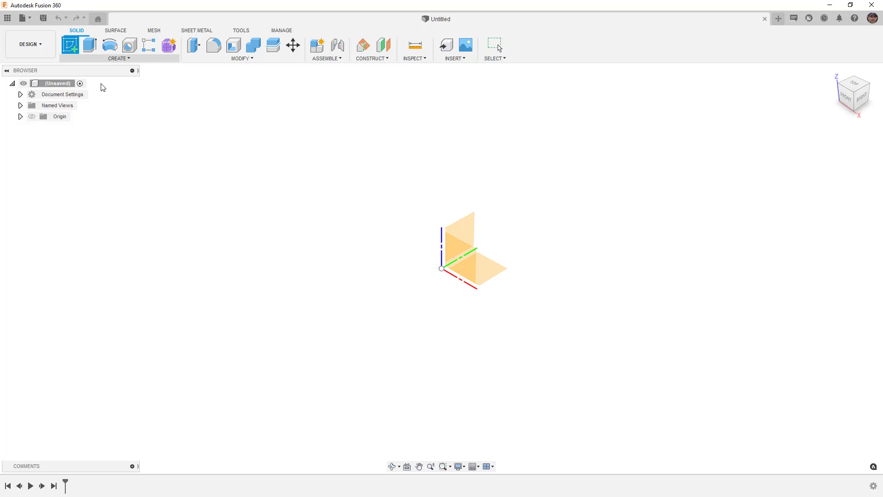
pyautogui.click(462, 261)
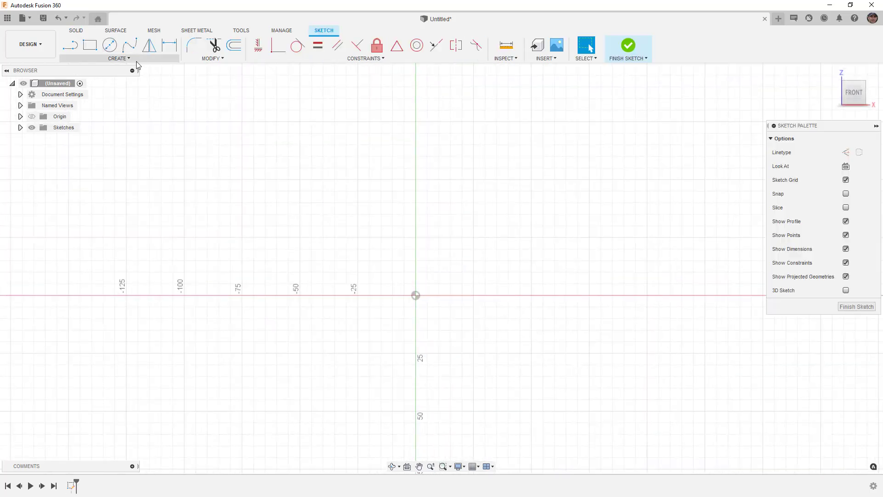
pyautogui.click(90, 45)
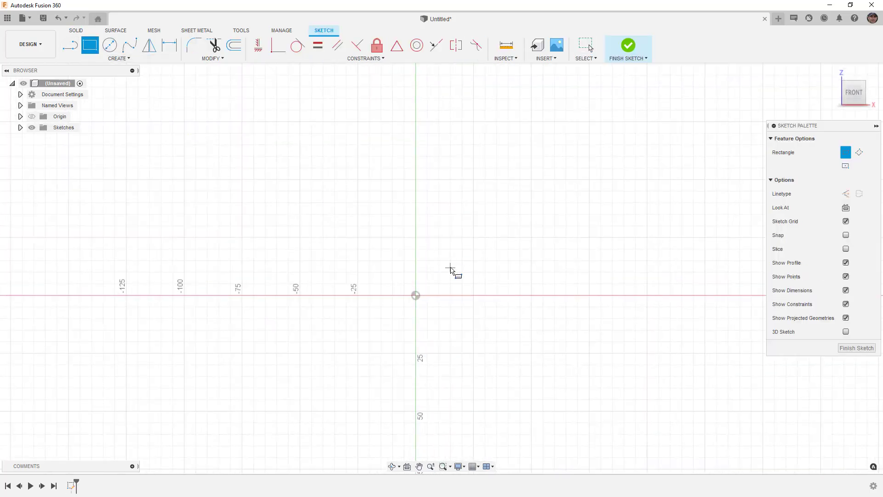
pyautogui.click(416, 295)
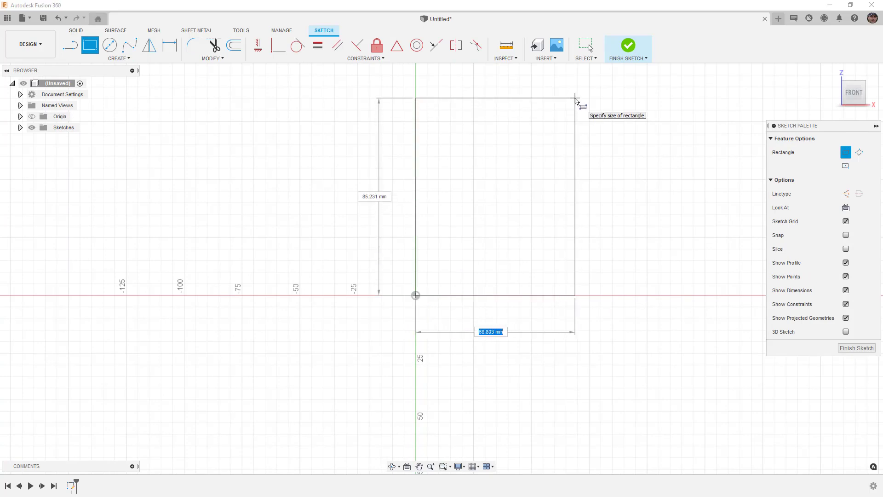
pyautogui.write('50')
pyautogui.press('Tab')
pyautogui.write('75')
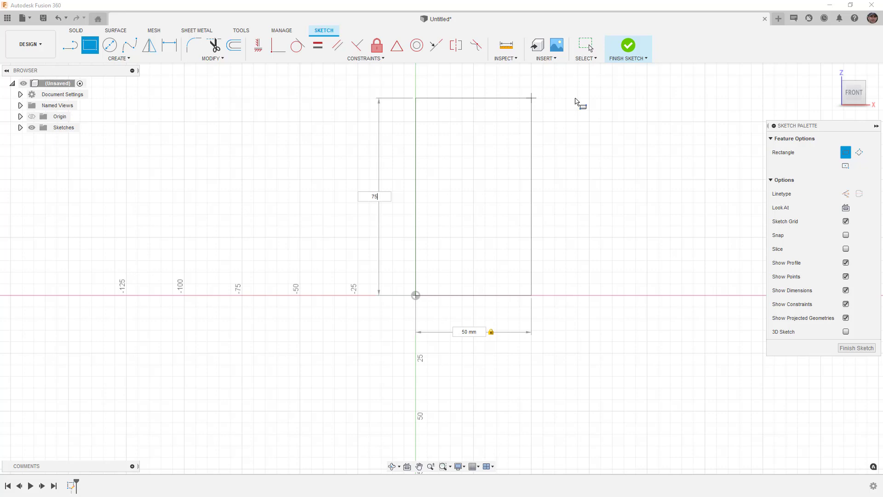
pyautogui.press('Return')
pyautogui.click(627, 57)
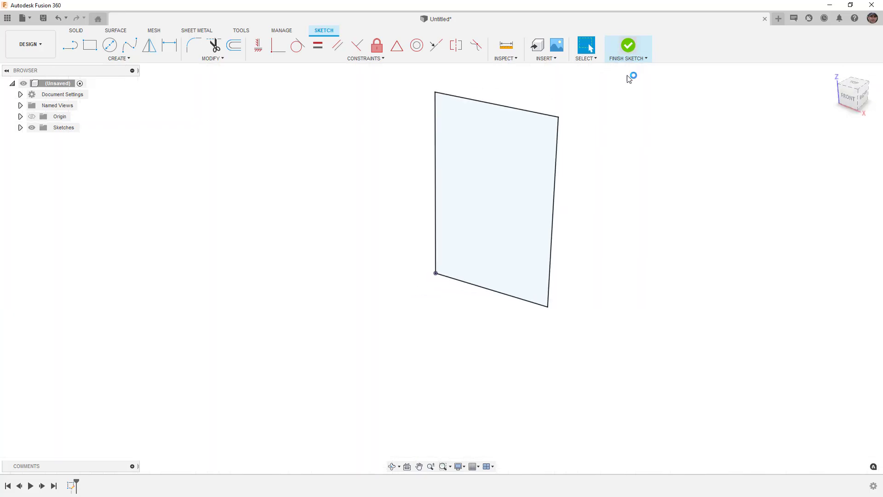
# Step: Revolve the rectangle a full 360 degrees about its vertical edge at the origin to form a new solid cylinder
pyautogui.click(110, 45)
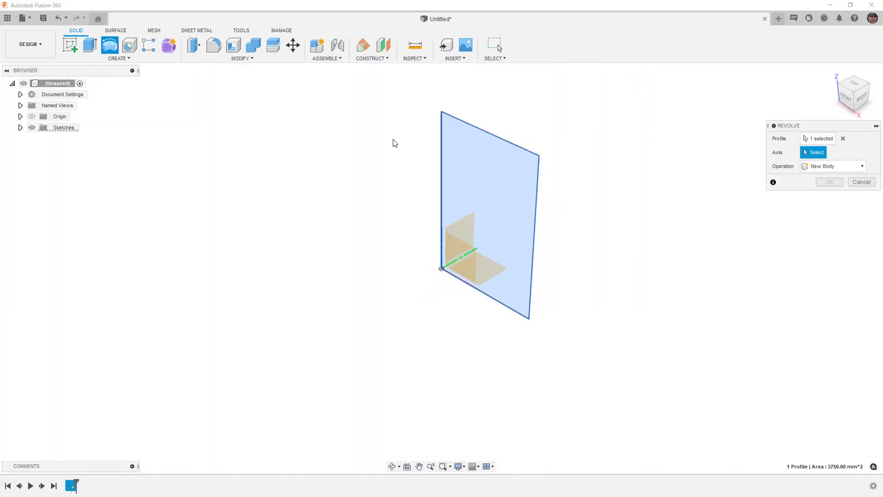
pyautogui.click(441, 132)
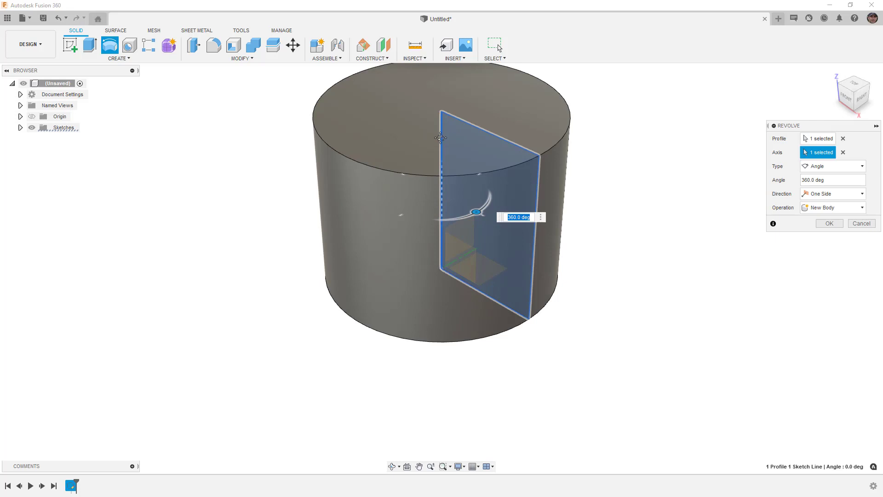
pyautogui.keyDown('shift'); pyautogui.moveTo(439, 136); pyautogui.dragTo(429, 191, button='middle'); pyautogui.keyUp('shift')
pyautogui.click(828, 225)
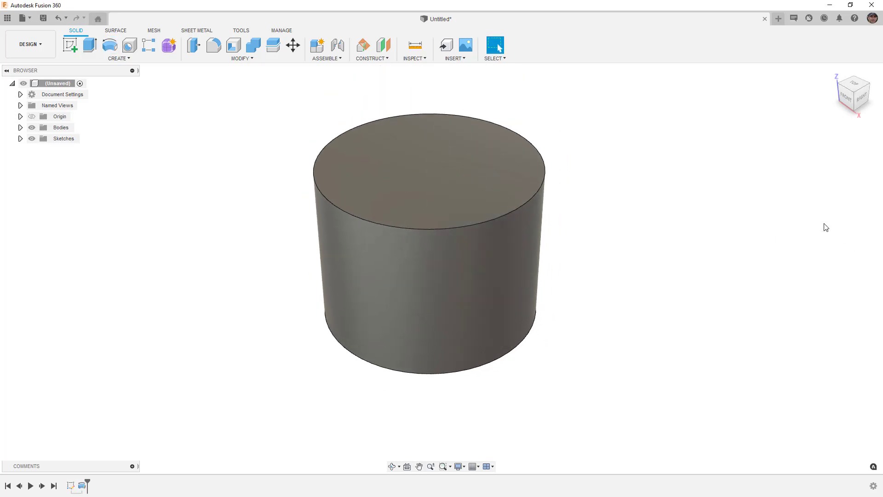
# Step: Offset the cylinder's side face by 0 mm as a new surface body
pyautogui.click(115, 30)
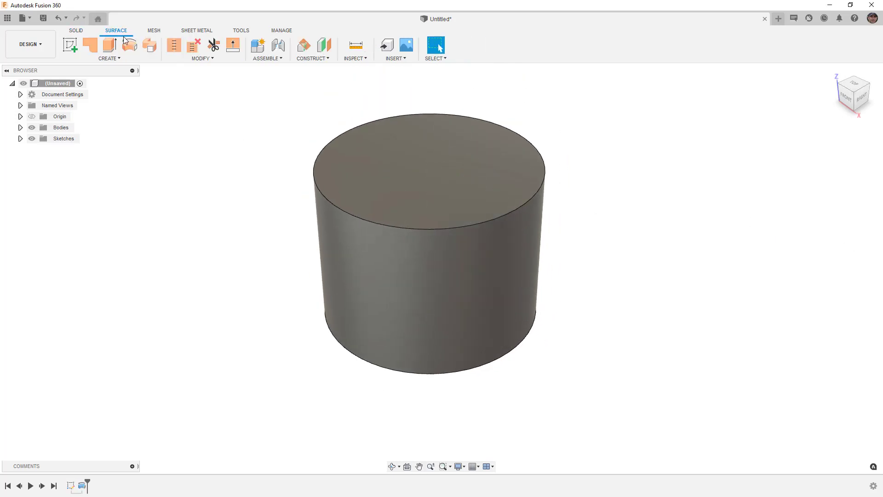
pyautogui.click(119, 58)
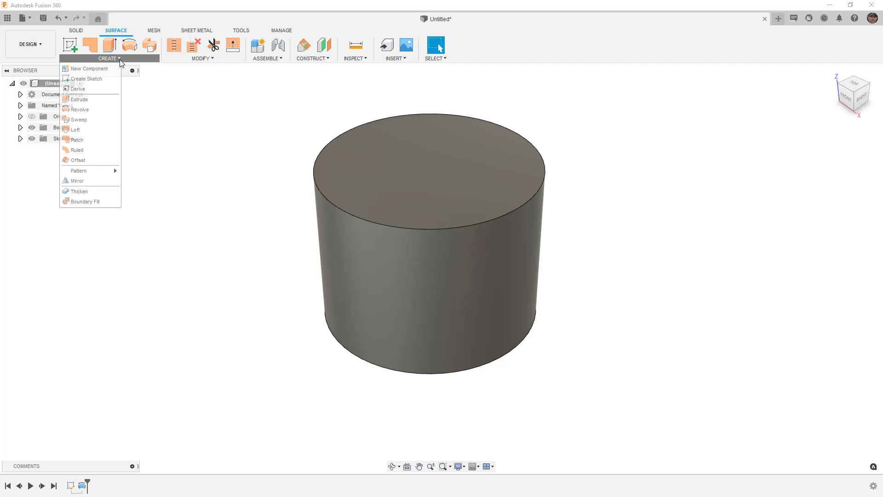
pyautogui.click(90, 160)
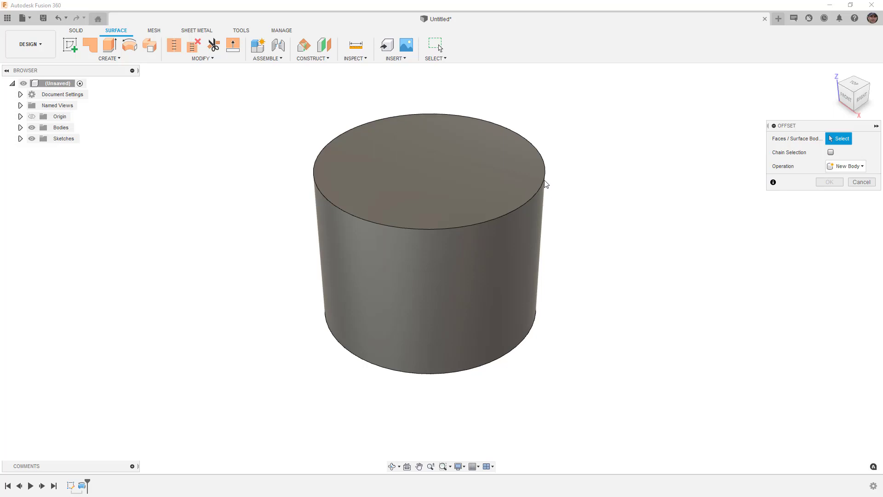
pyautogui.click(320, 216)
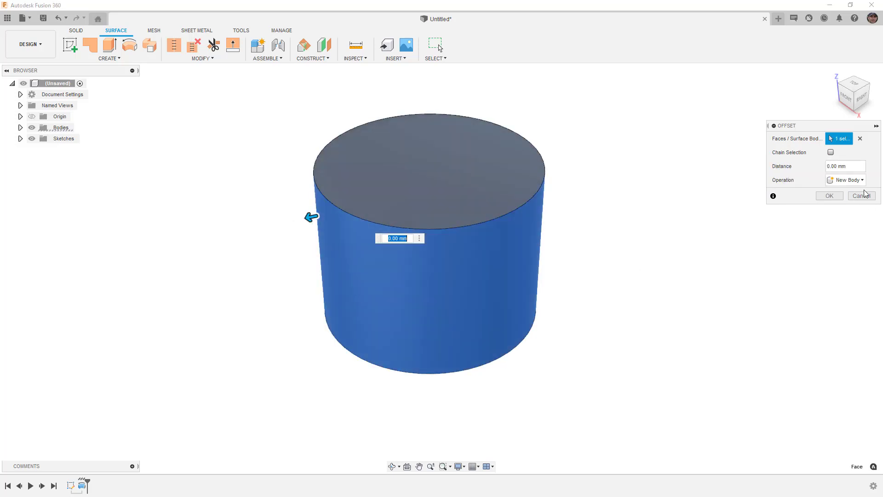
pyautogui.click(835, 197)
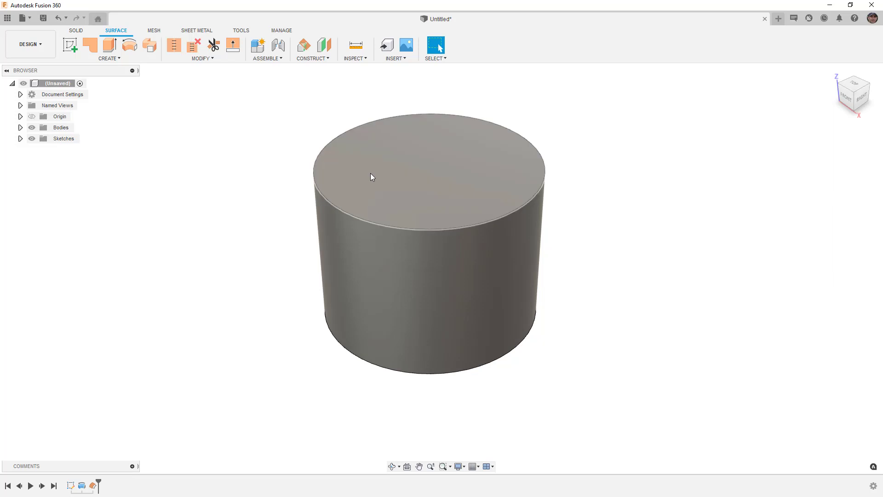
# Step: Hide the solid body Body1, leaving only the offset surface shown
pyautogui.click(21, 128)
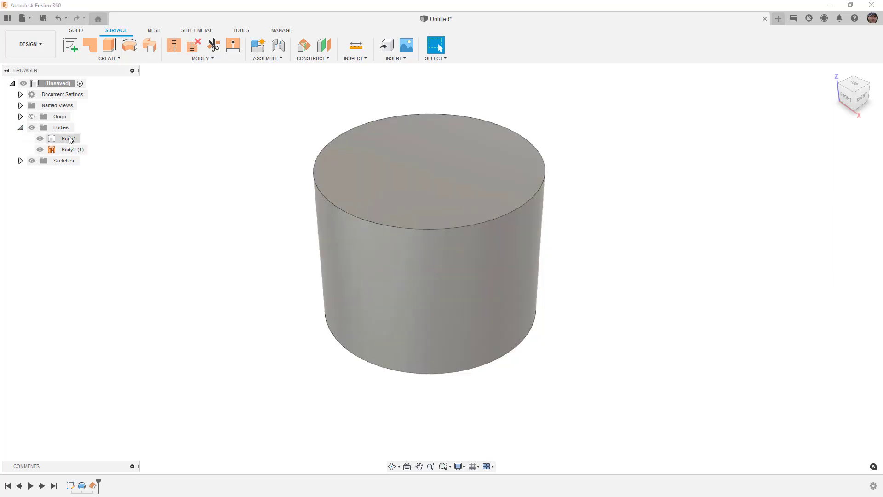
pyautogui.click(51, 139)
pyautogui.click(40, 138)
pyautogui.moveTo(264, 165)
pyautogui.keyDown('shift'); pyautogui.mouseDown(button='middle')
pyautogui.moveTo(268, 199)
pyautogui.moveTo(271, 160)
pyautogui.moveTo(268, 168)
pyautogui.mouseUp(button='middle'); pyautogui.keyUp('shift')
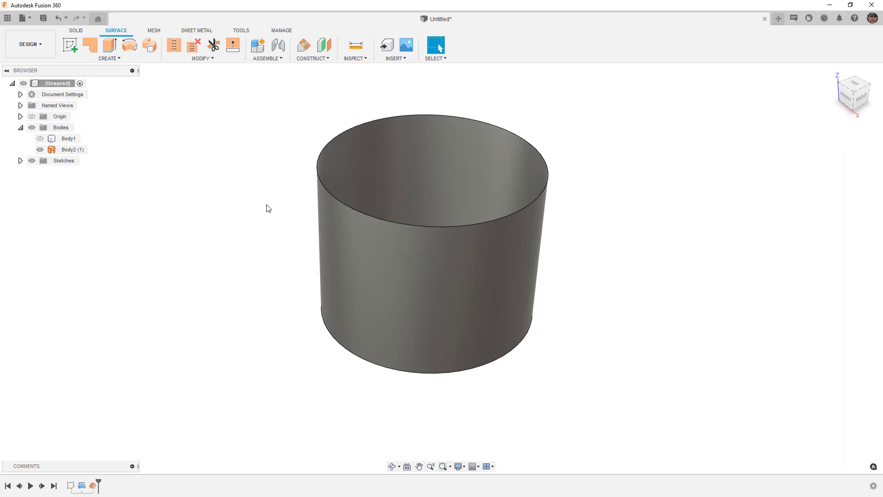
pyautogui.click(381, 249)
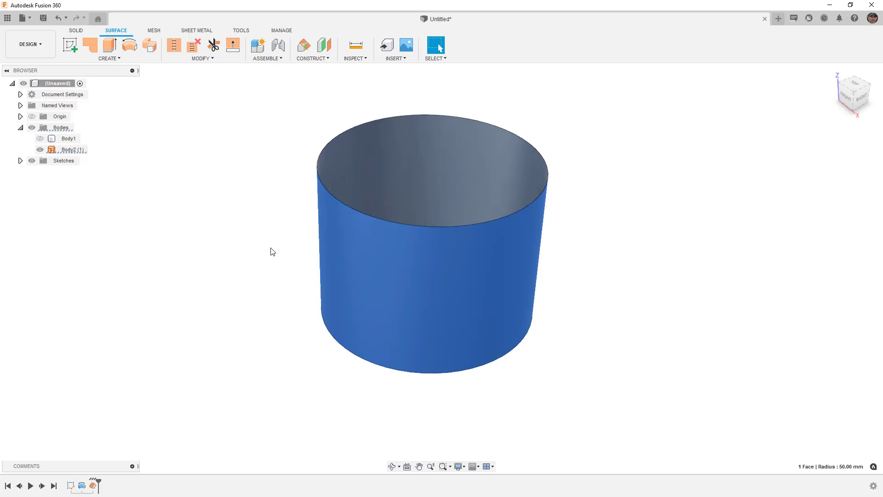
pyautogui.click(273, 251)
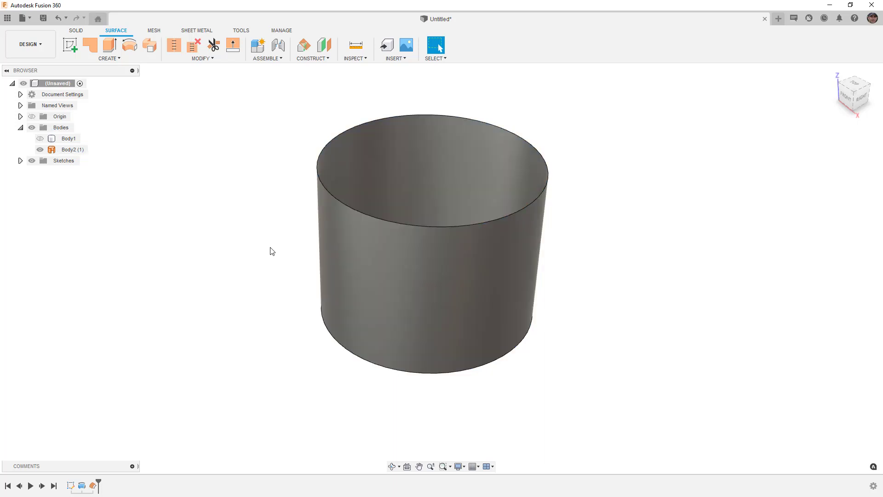
pyautogui.click(358, 264)
pyautogui.click(147, 210)
pyautogui.click(71, 151)
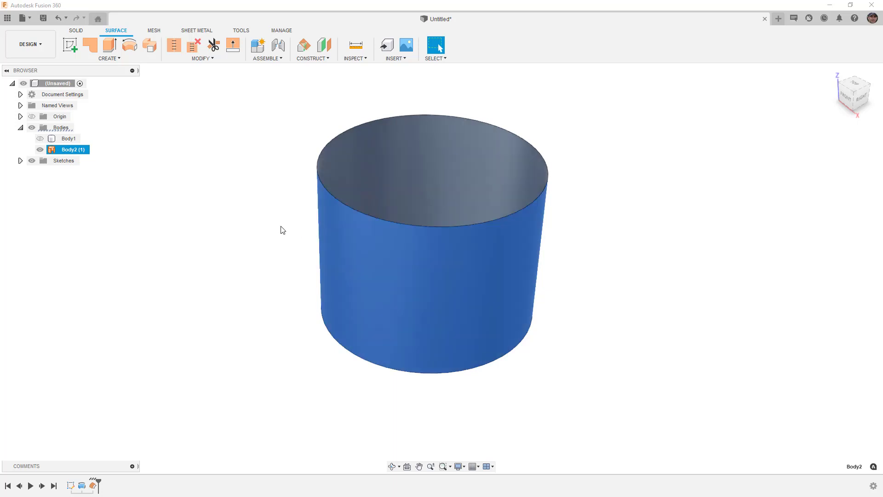
pyautogui.click(277, 228)
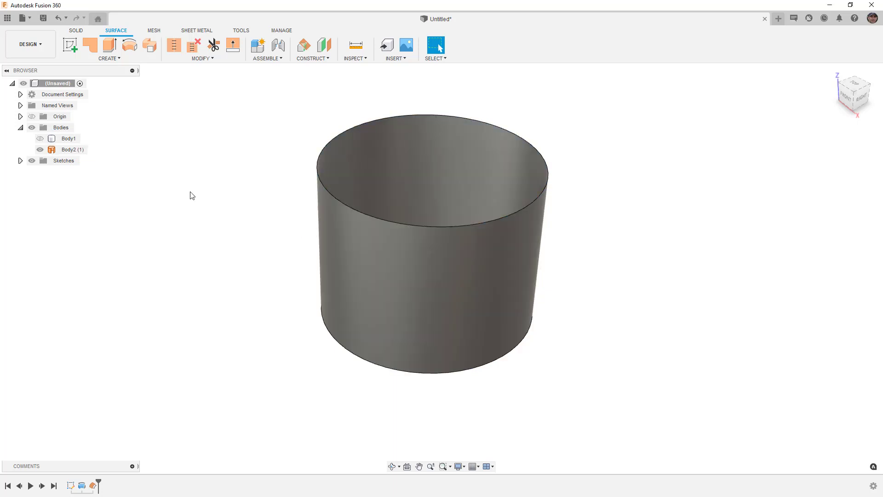
# Step: Turn off design history capture for the whole design and accept the switch
pyautogui.click(76, 30)
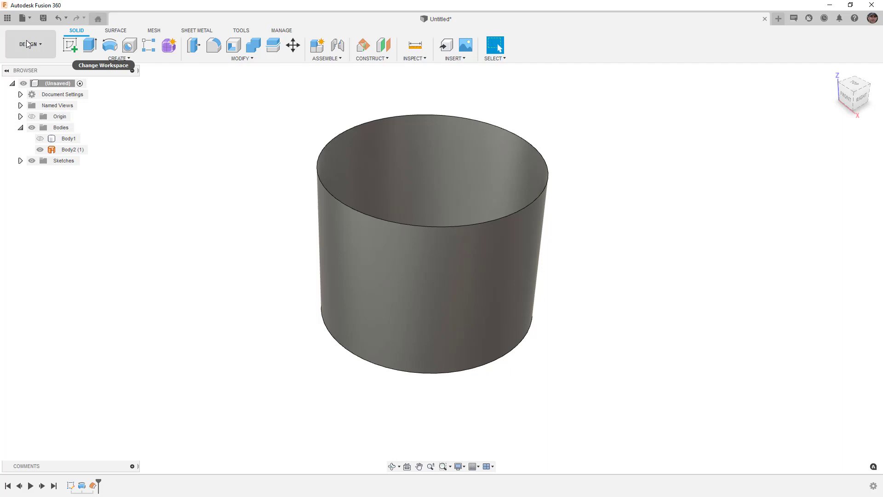
pyautogui.rightClick(56, 85)
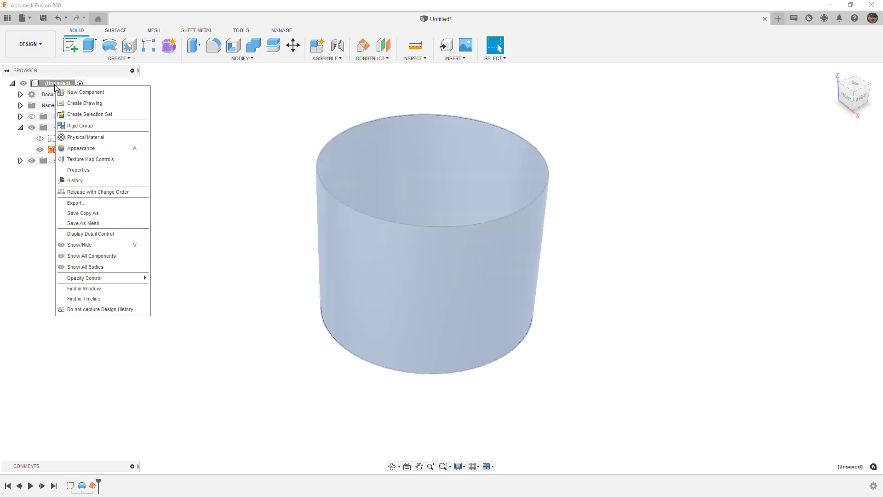
pyautogui.click(113, 311)
pyautogui.click(454, 265)
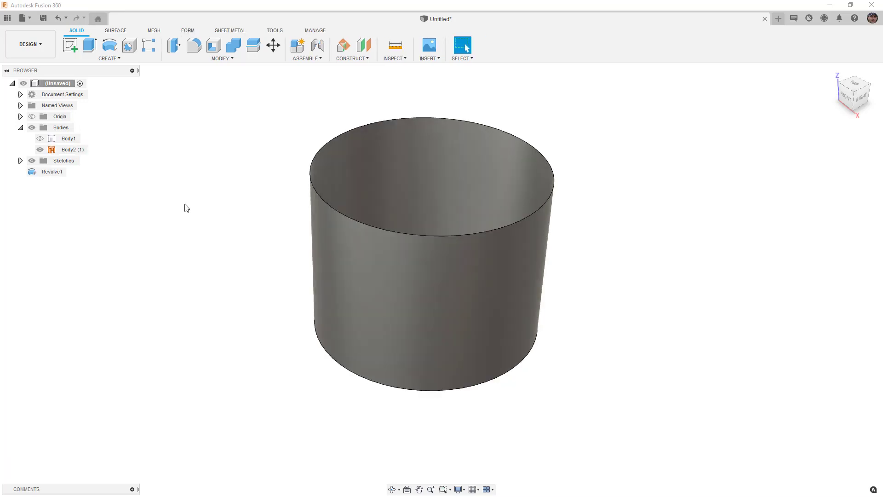
# Step: Examine how Sketch1 and Revolve1 relate to the geometry and which options the revolve feature offers
pyautogui.click(21, 161)
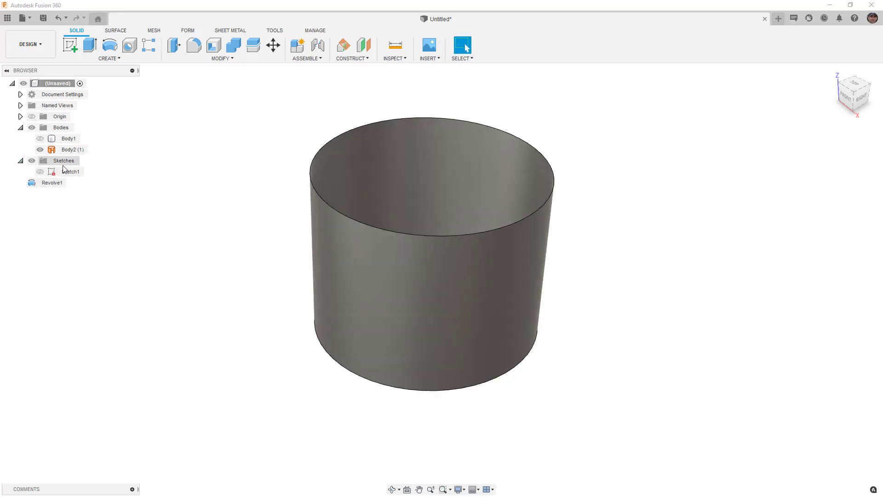
pyautogui.click(68, 173)
pyautogui.click(62, 184)
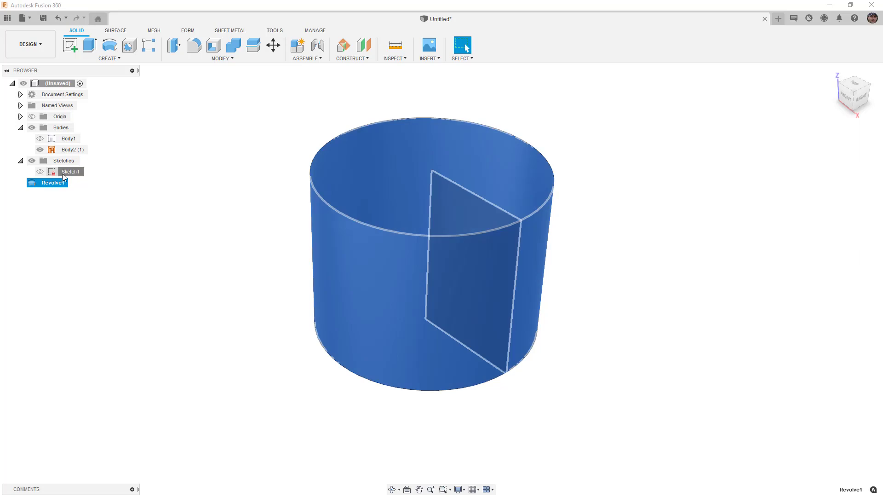
pyautogui.click(62, 173)
pyautogui.keyDown('ctrl'); pyautogui.click(529, 247); pyautogui.keyUp('ctrl')
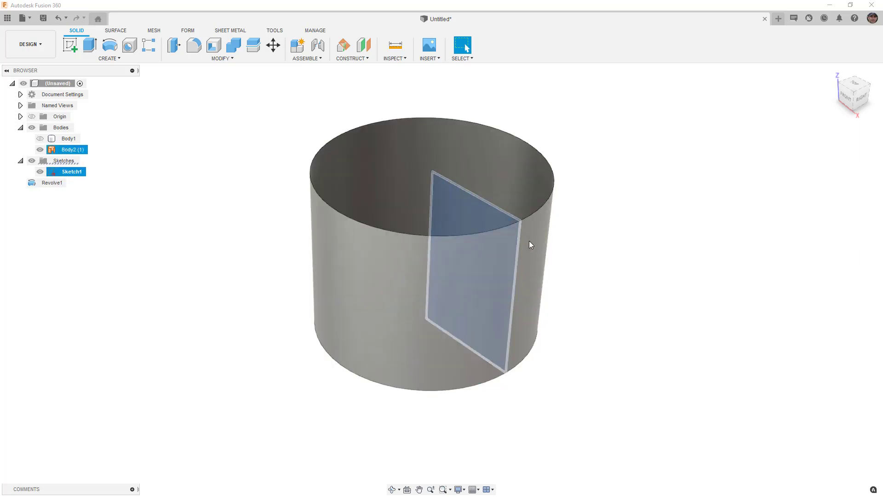
pyautogui.keyDown('ctrl'); pyautogui.click(518, 238); pyautogui.keyUp('ctrl')
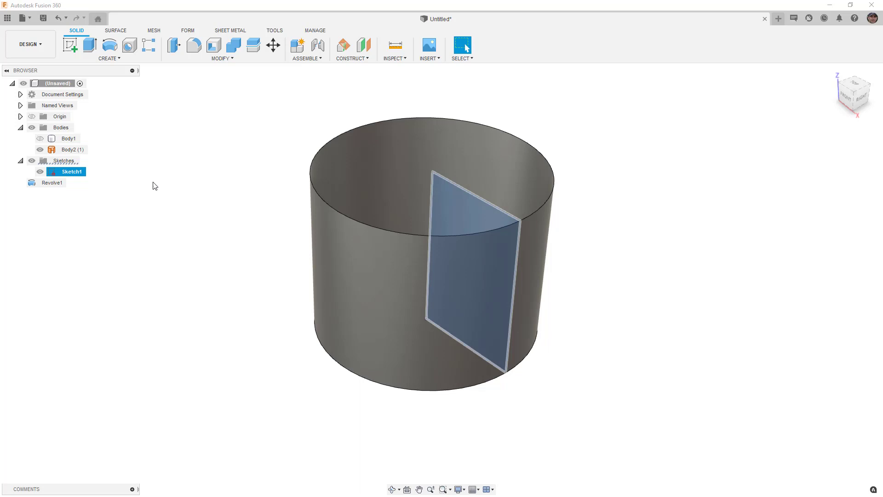
pyautogui.click(21, 161)
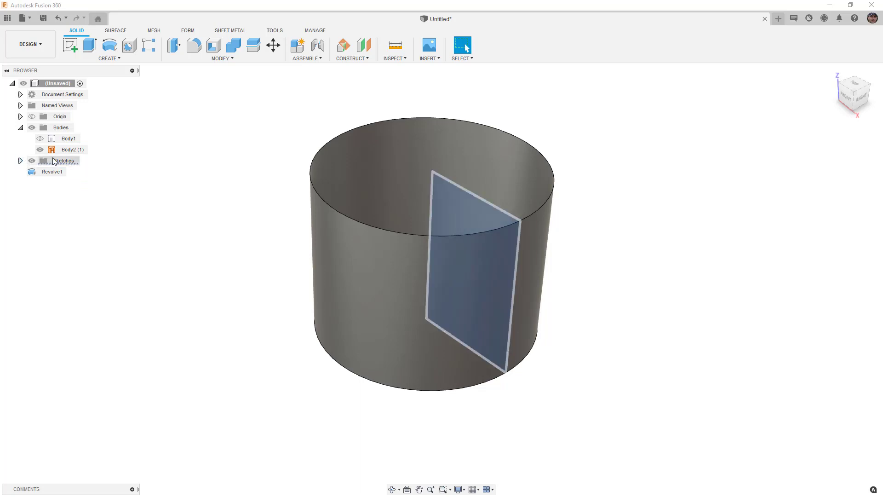
pyautogui.click(52, 172)
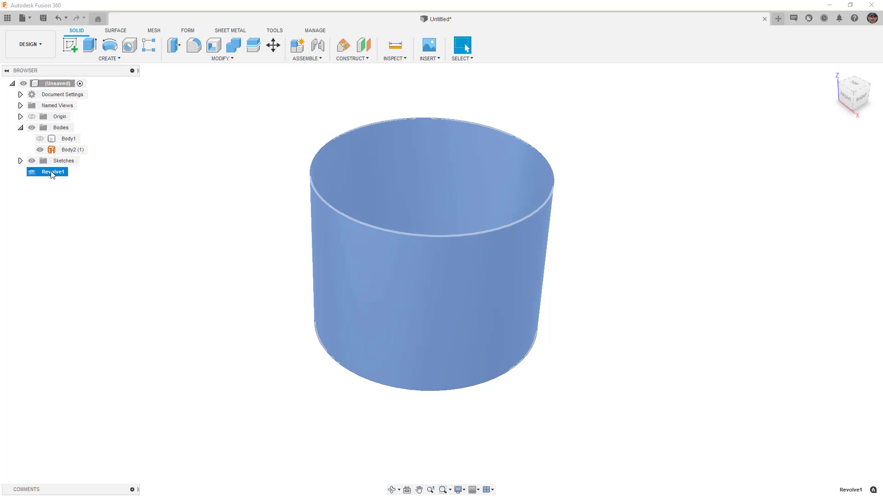
pyautogui.rightClick(52, 177)
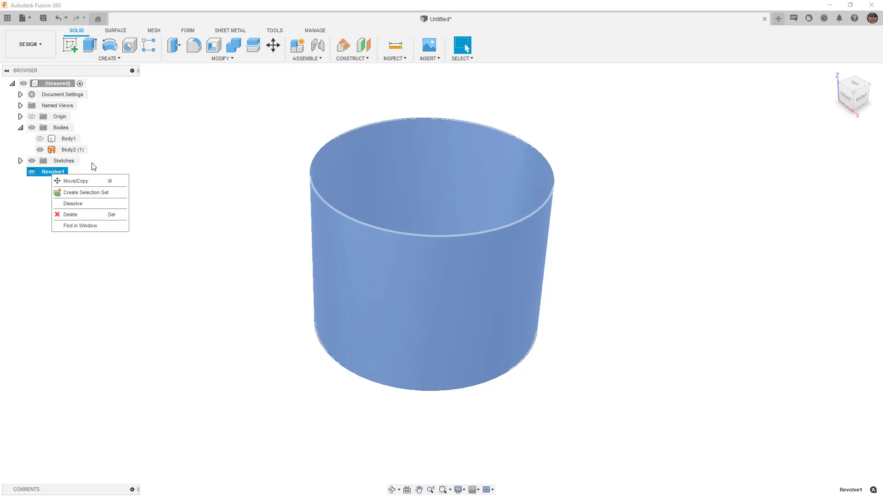
pyautogui.press('Escape')
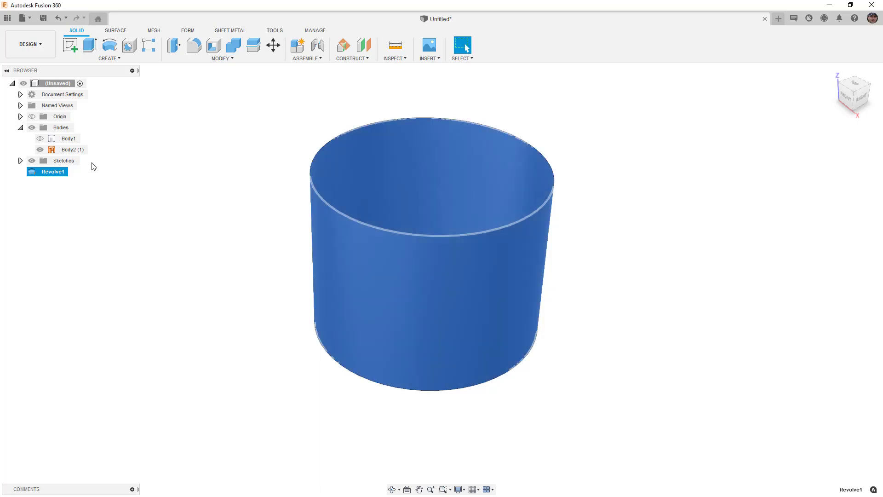
pyautogui.click(76, 188)
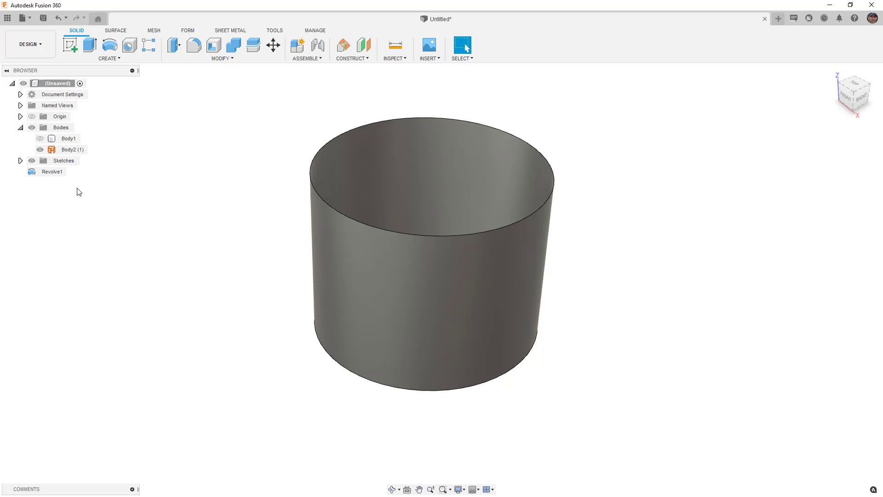
pyautogui.click(328, 212)
pyautogui.click(304, 190)
# Step: Tessellate the cylinder's surface body Body2 into a mesh, starting from Low refinement and lowering the aspect ratio to about 4.015
pyautogui.click(155, 30)
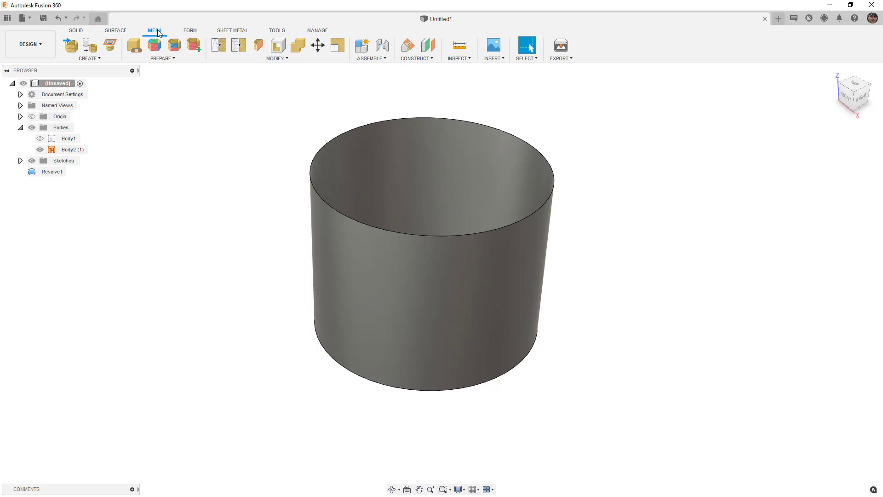
pyautogui.click(91, 46)
pyautogui.click(375, 257)
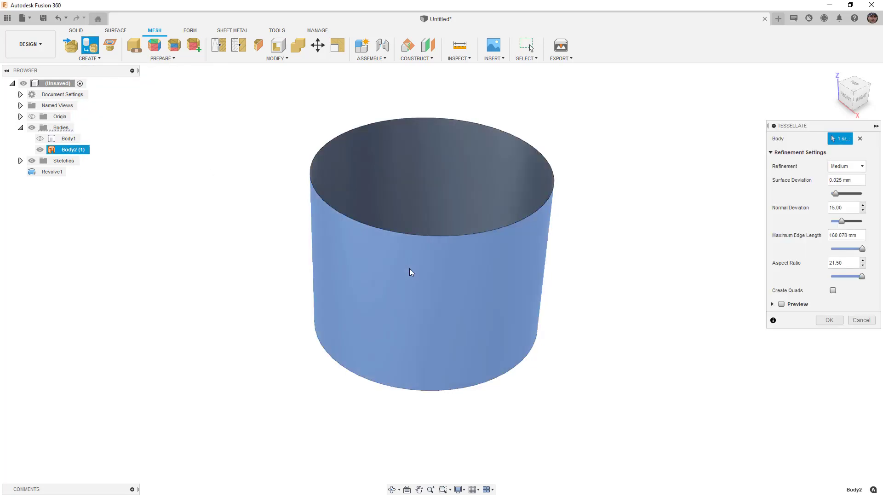
pyautogui.click(782, 305)
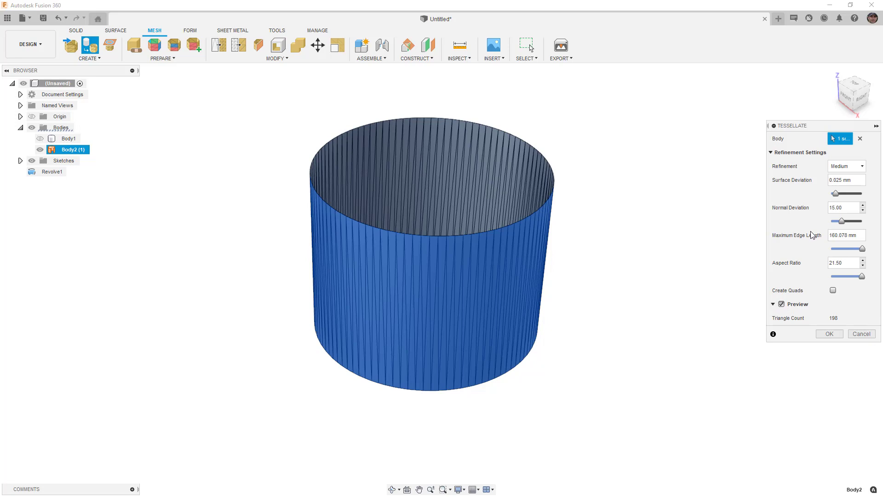
pyautogui.click(850, 169)
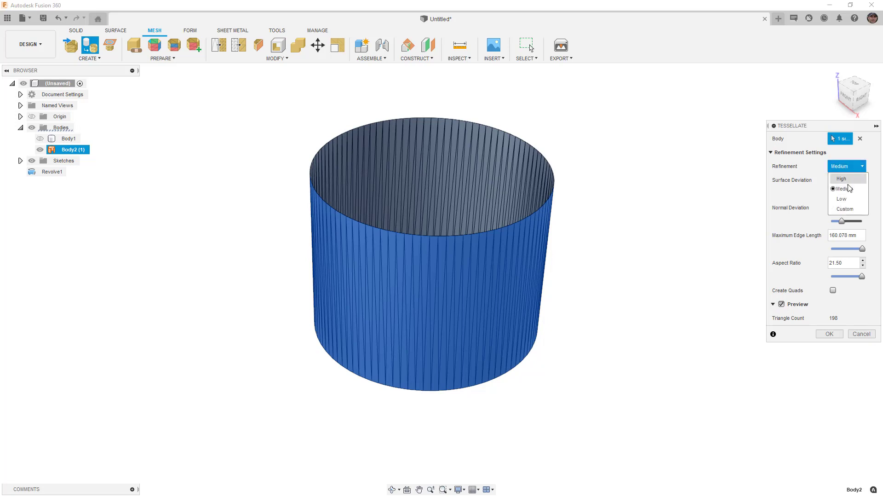
pyautogui.click(847, 205)
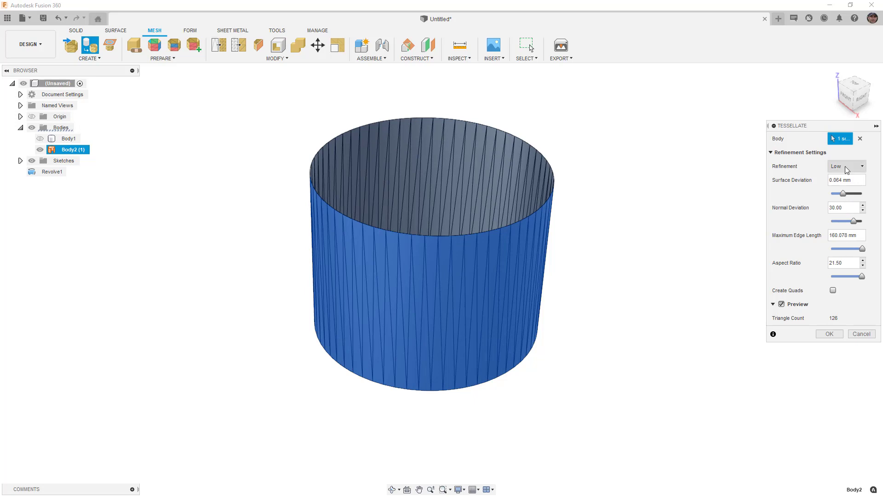
pyautogui.moveTo(862, 276); pyautogui.dragTo(838, 281)
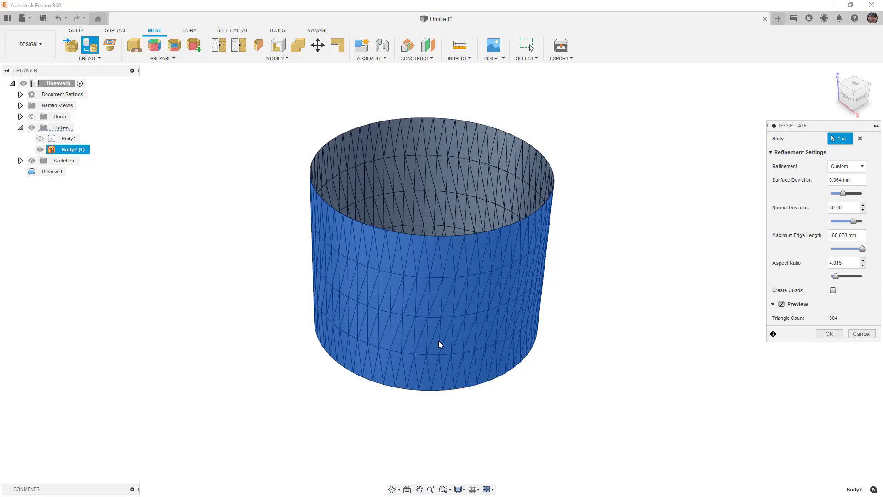
pyautogui.click(829, 335)
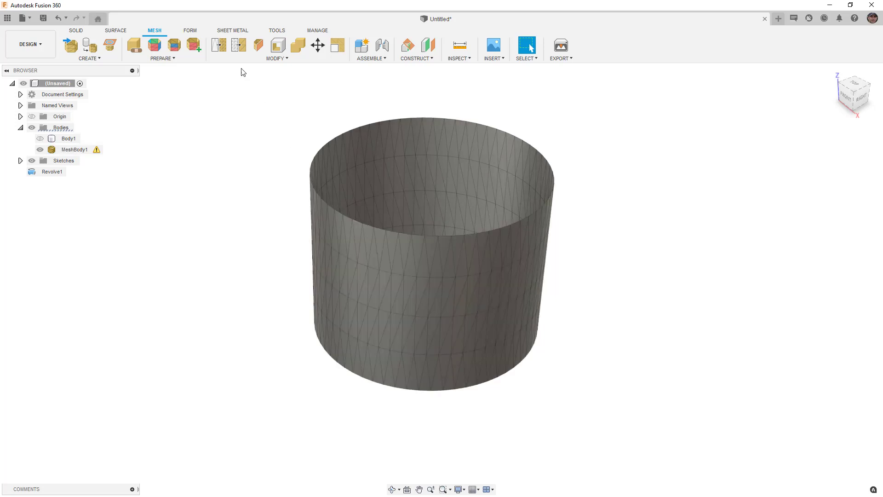
# Step: Start a Remesh of the entire MeshBody1, not just one facet, with the preview turned on
pyautogui.click(222, 47)
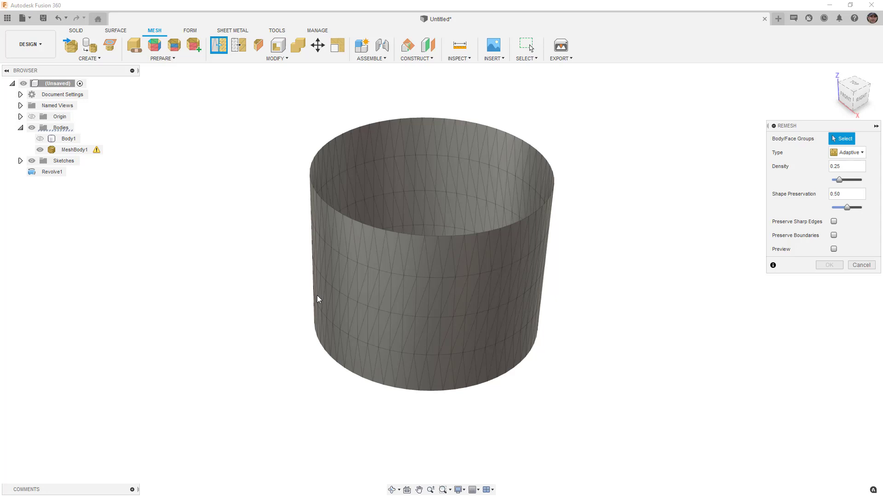
pyautogui.click(355, 301)
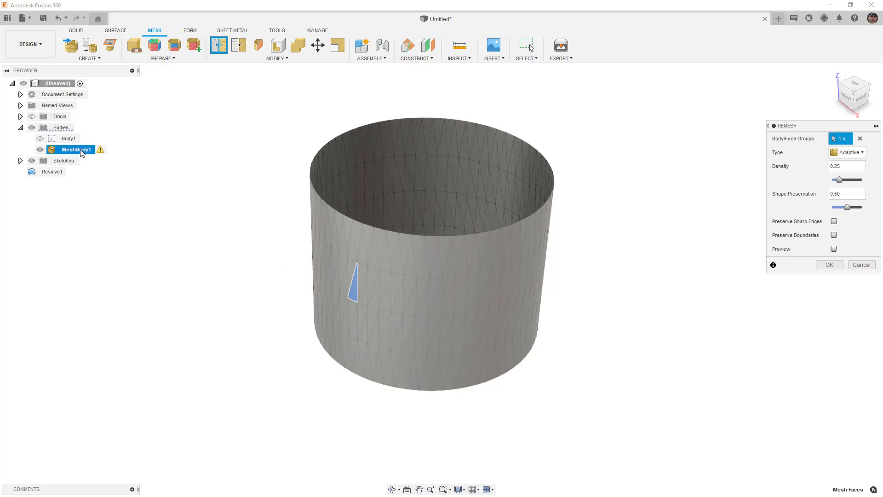
pyautogui.click(860, 139)
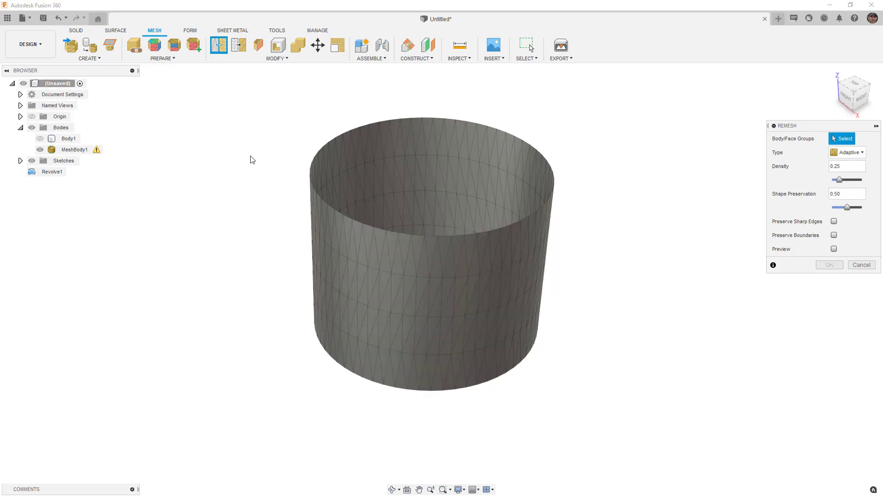
pyautogui.click(73, 150)
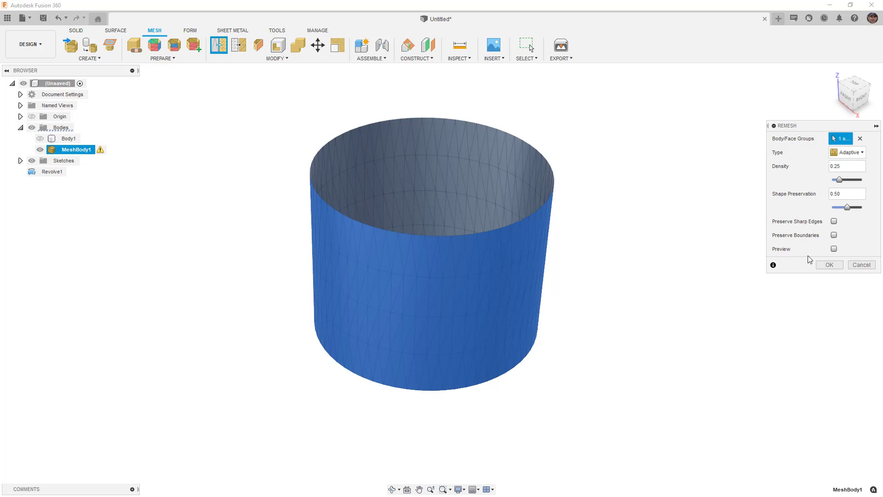
pyautogui.click(834, 249)
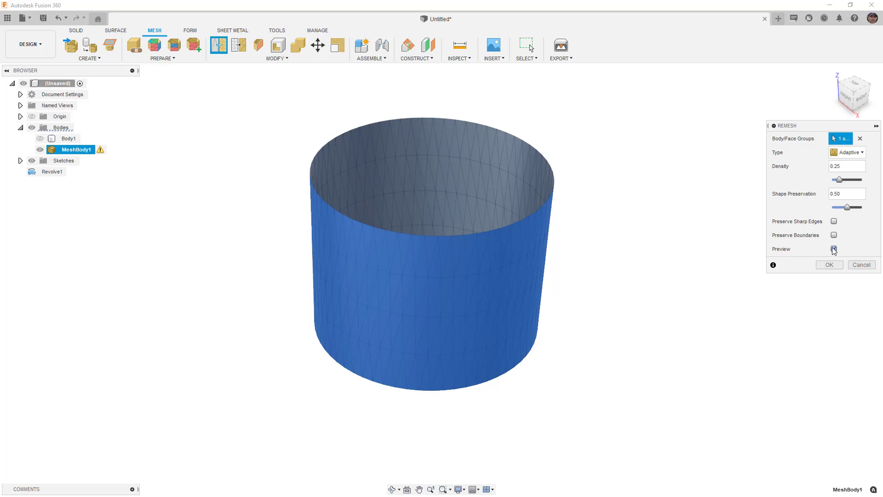
# Step: Remesh MeshBody1 with the Uniform type and a density of about 0.106
pyautogui.click(845, 154)
pyautogui.moveTo(839, 180)
pyautogui.mouseDown()
pyautogui.moveTo(856, 182)
pyautogui.moveTo(840, 183)
pyautogui.mouseUp()
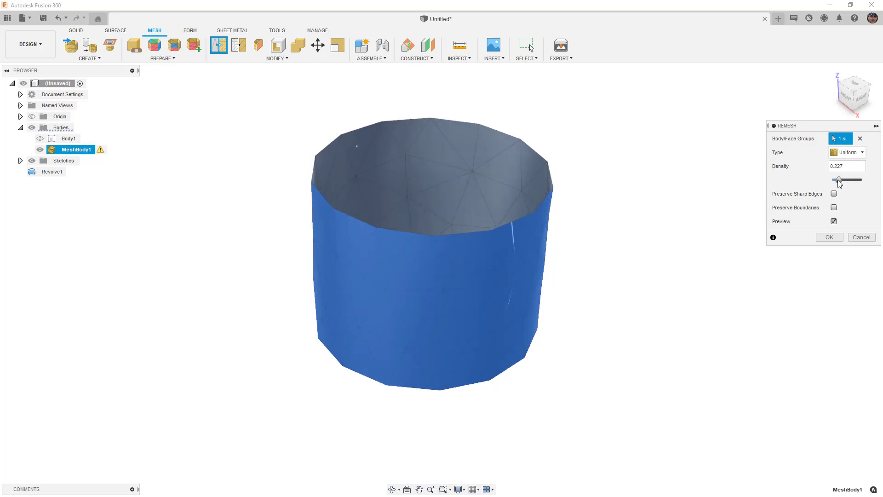
pyautogui.moveTo(840, 183); pyautogui.dragTo(835, 183)
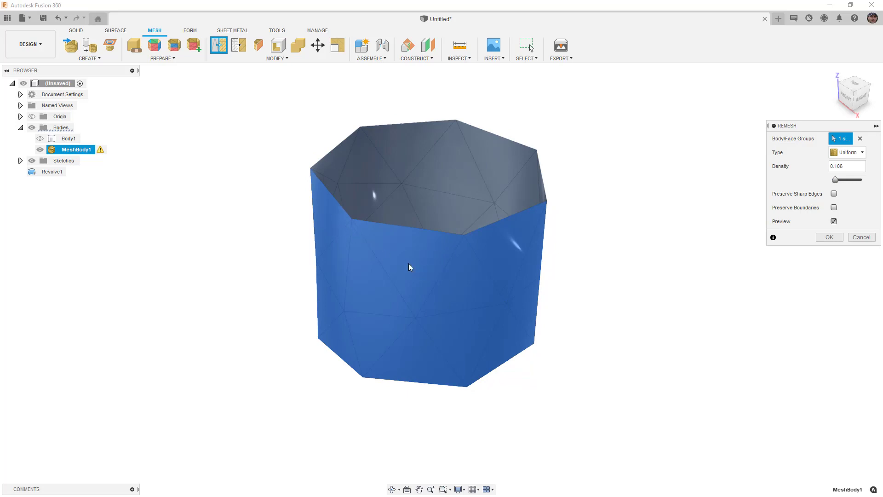
pyautogui.moveTo(459, 250)
pyautogui.keyDown('shift'); pyautogui.mouseDown(button='middle')
pyautogui.moveTo(453, 295)
pyautogui.moveTo(453, 236)
pyautogui.mouseUp(button='middle'); pyautogui.keyUp('shift')
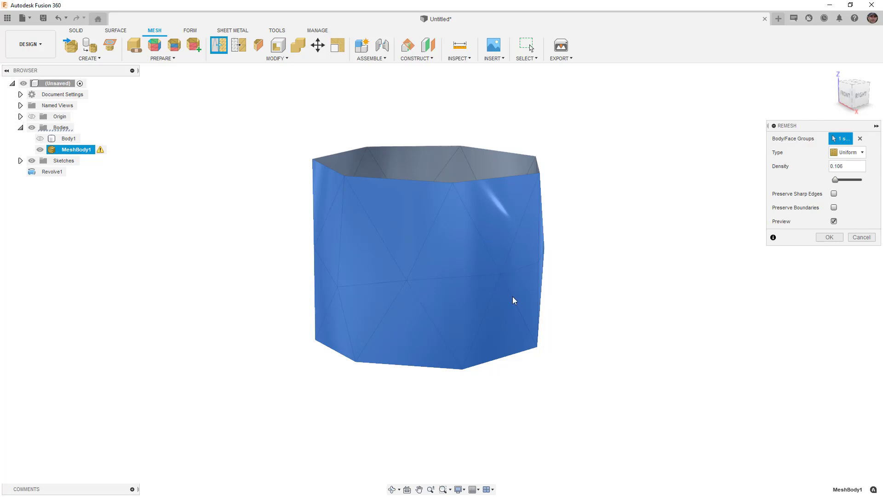
pyautogui.click(829, 237)
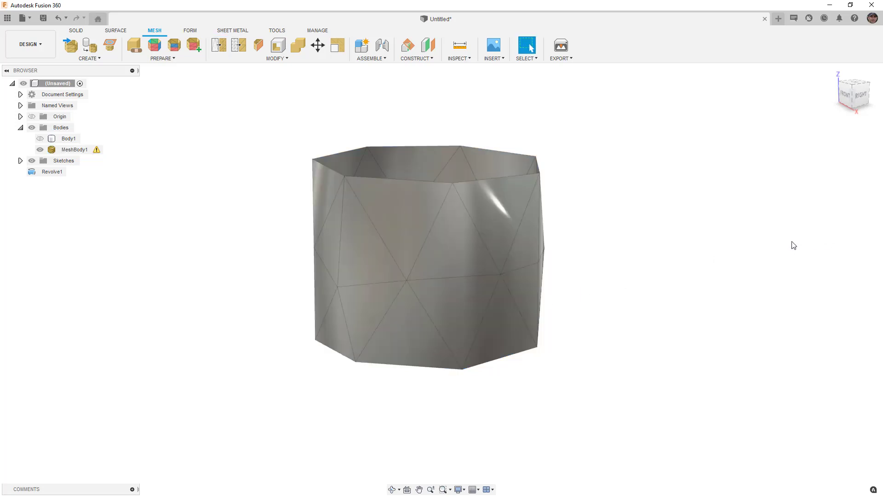
pyautogui.moveTo(635, 238)
pyautogui.keyDown('shift'); pyautogui.mouseDown(button='middle')
pyautogui.moveTo(629, 282)
pyautogui.moveTo(627, 248)
pyautogui.mouseUp(button='middle'); pyautogui.keyUp('shift')
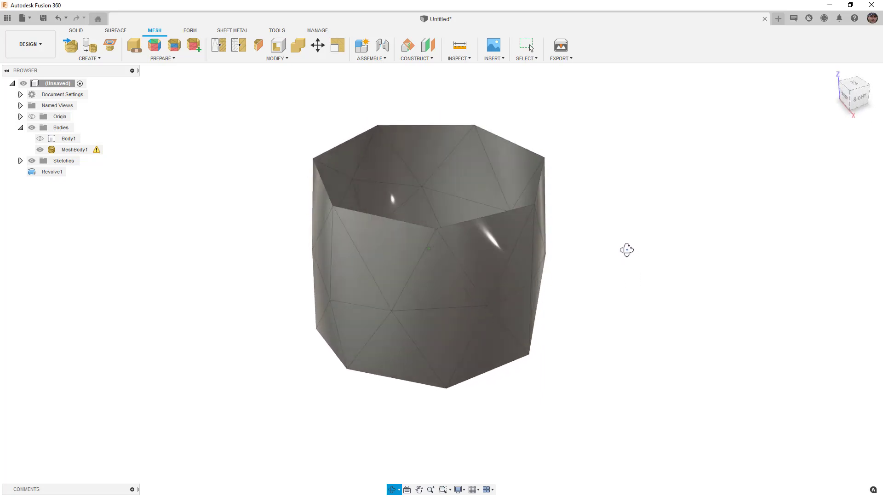
# Step: Convert the remeshed MeshBody1 into a faceted surface body with the Convert Mesh command
pyautogui.click(68, 150)
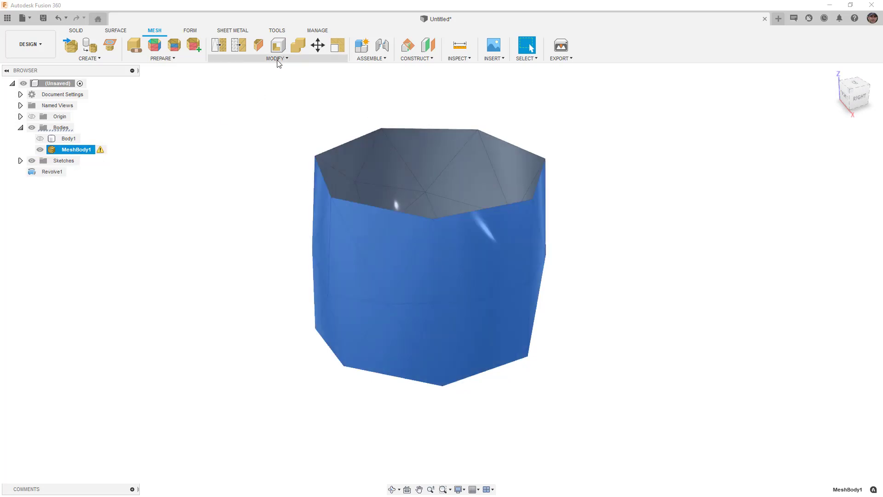
pyautogui.click(277, 59)
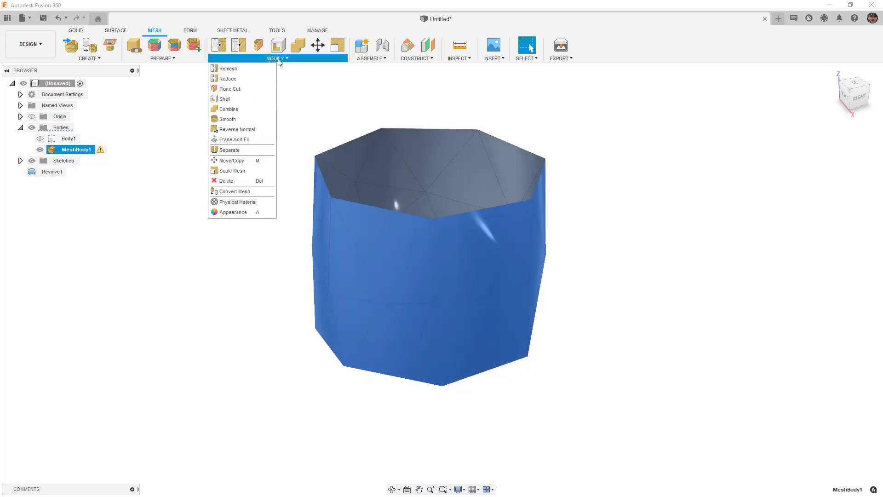
pyautogui.click(243, 191)
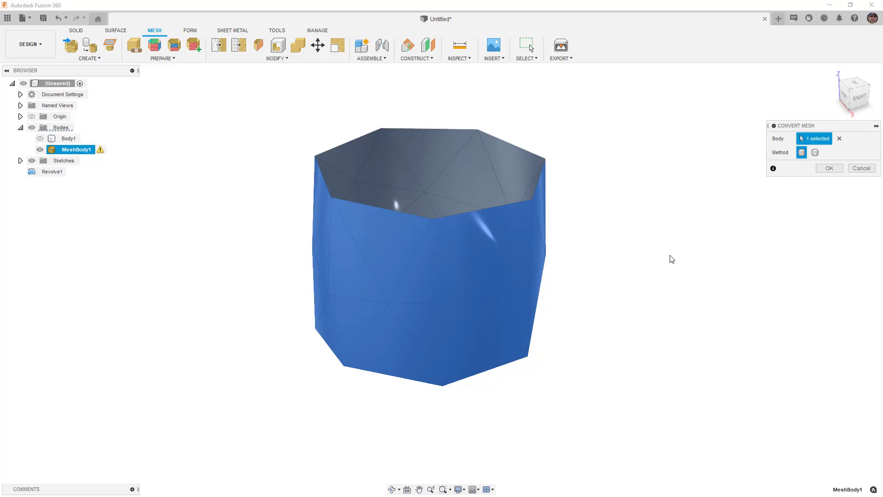
pyautogui.click(829, 168)
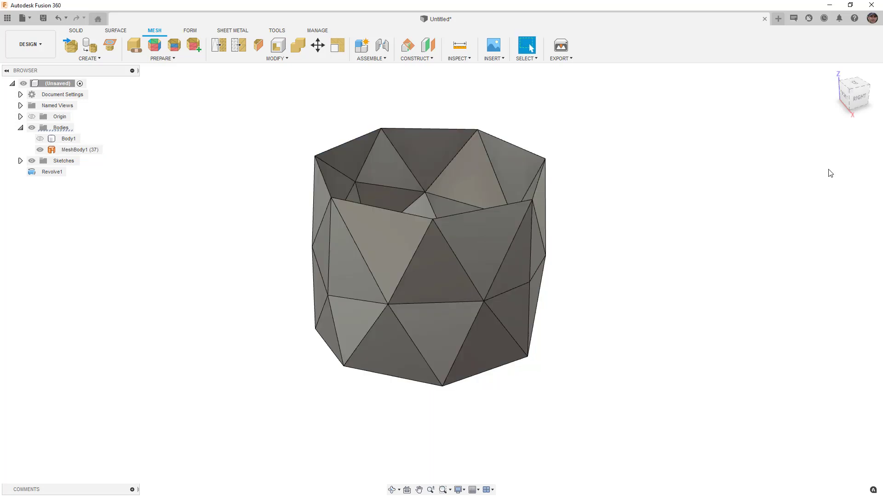
pyautogui.click(453, 302)
pyautogui.click(258, 289)
# Step: Start a form Pipe and set its global diameter to 2 mm
pyautogui.click(194, 34)
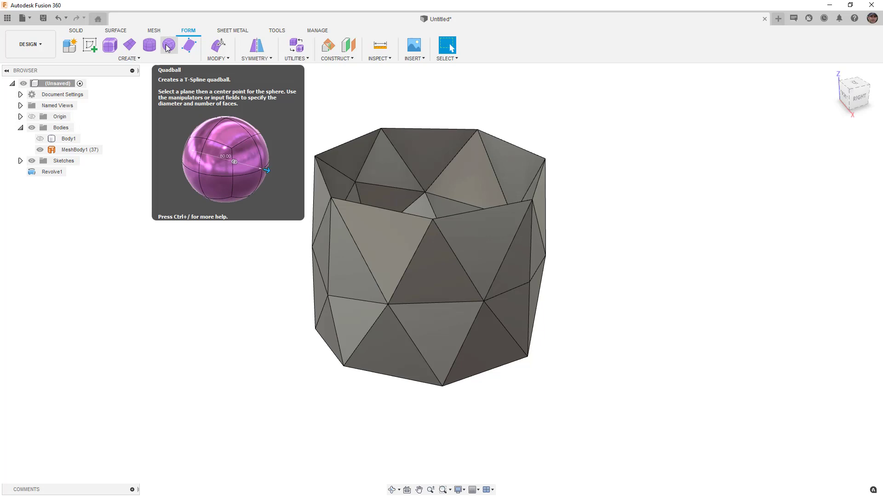
pyautogui.click(155, 60)
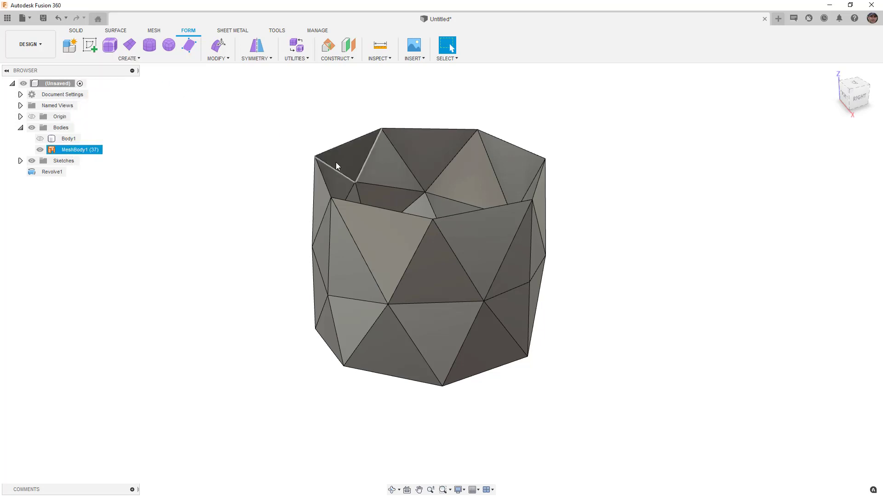
pyautogui.click(131, 59)
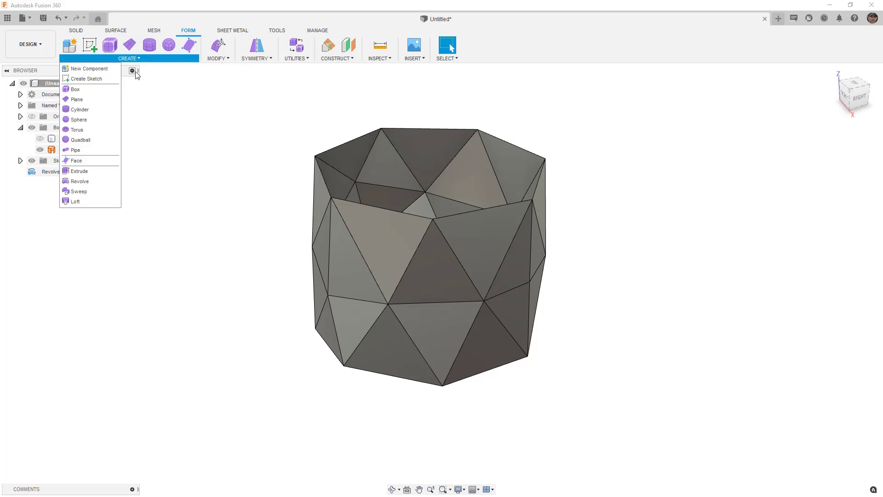
pyautogui.click(92, 151)
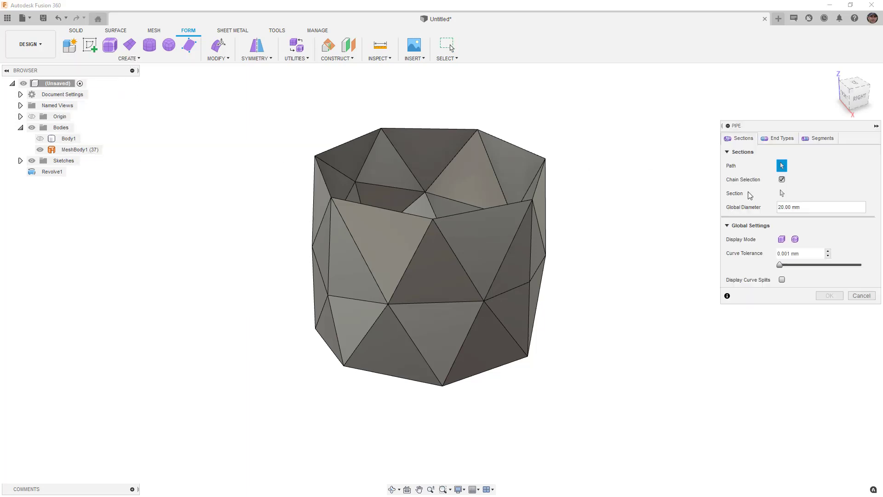
pyautogui.moveTo(799, 207); pyautogui.dragTo(770, 210)
pyautogui.write('2')
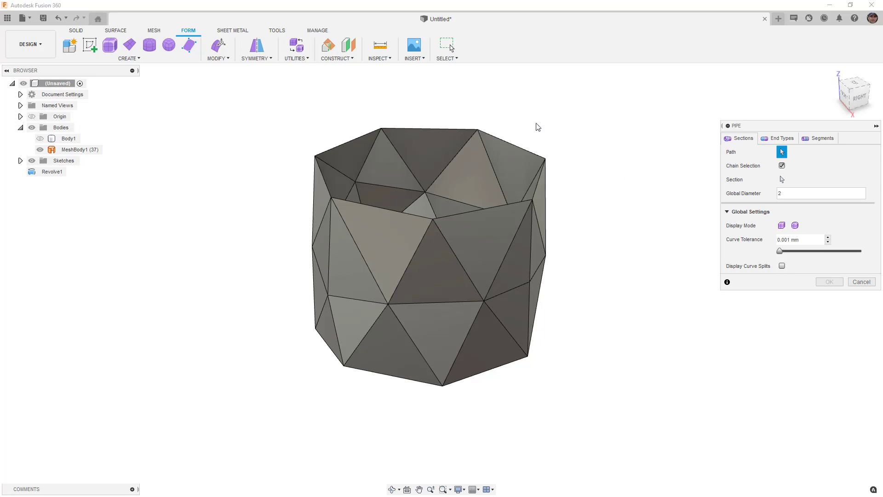
# Step: Set the selection priority to edges and choose all edges of the converted faceted body as the pipe path
pyautogui.click(446, 57)
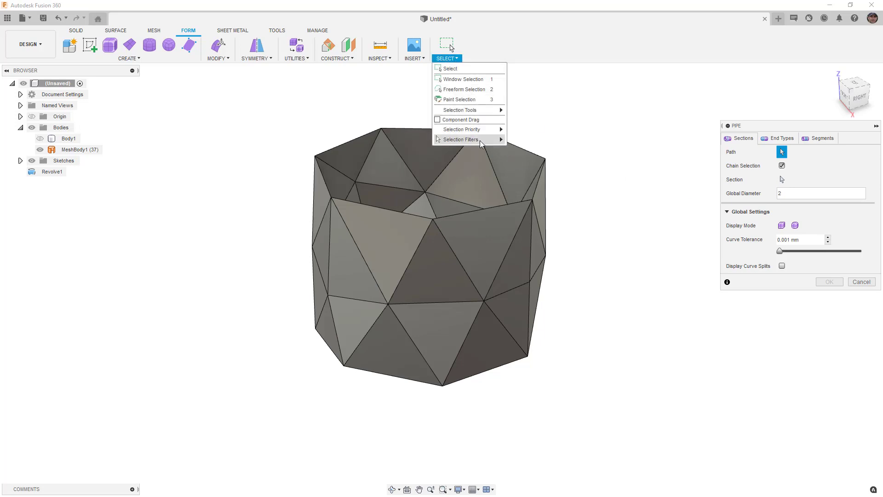
pyautogui.moveTo(483, 130)
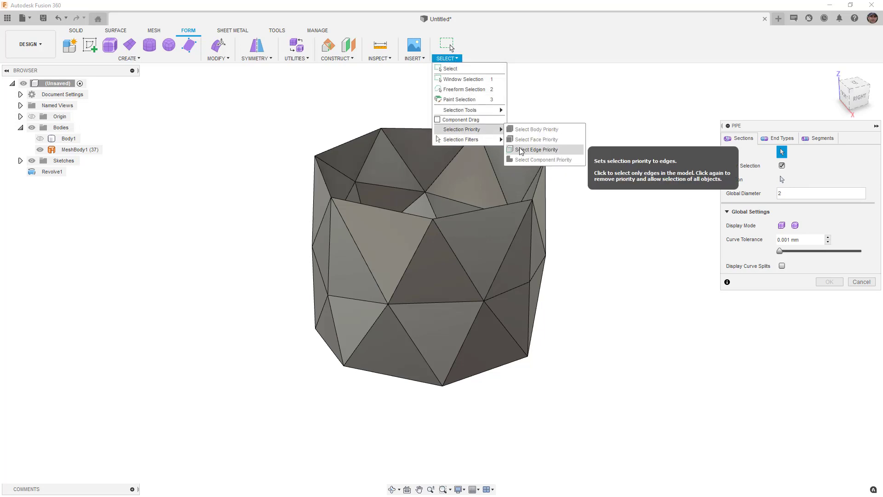
pyautogui.click(538, 150)
pyautogui.moveTo(260, 89); pyautogui.dragTo(607, 411)
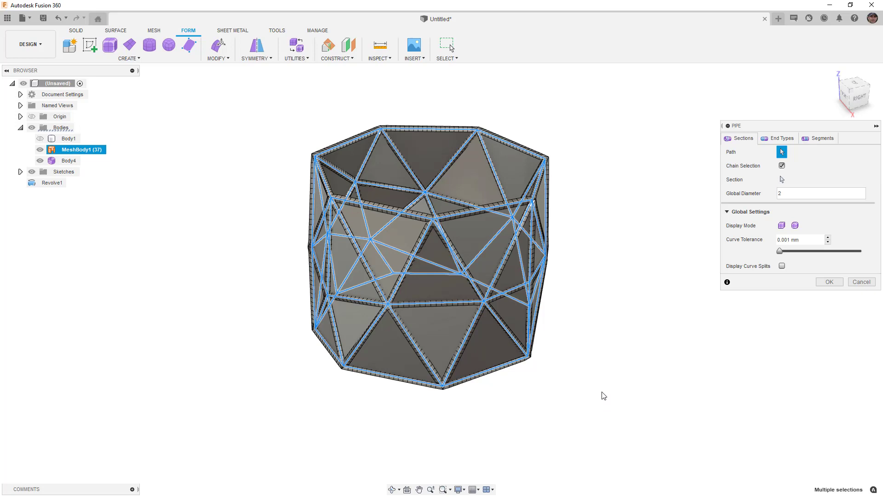
# Step: Switch the pipe preview to smooth display and examine the junctions where the pipes meet
pyautogui.moveTo(486, 298)
pyautogui.keyDown('shift'); pyautogui.mouseDown(button='middle')
pyautogui.moveTo(486, 391)
pyautogui.moveTo(486, 301)
pyautogui.mouseUp(button='middle'); pyautogui.keyUp('shift')
pyautogui.scroll(3, 486, 293)
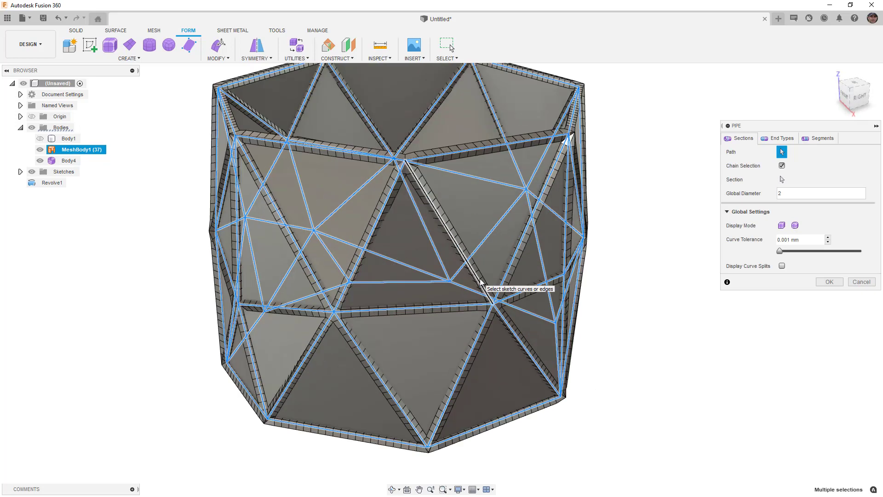
pyautogui.click(795, 225)
pyautogui.scroll(5, 412, 174)
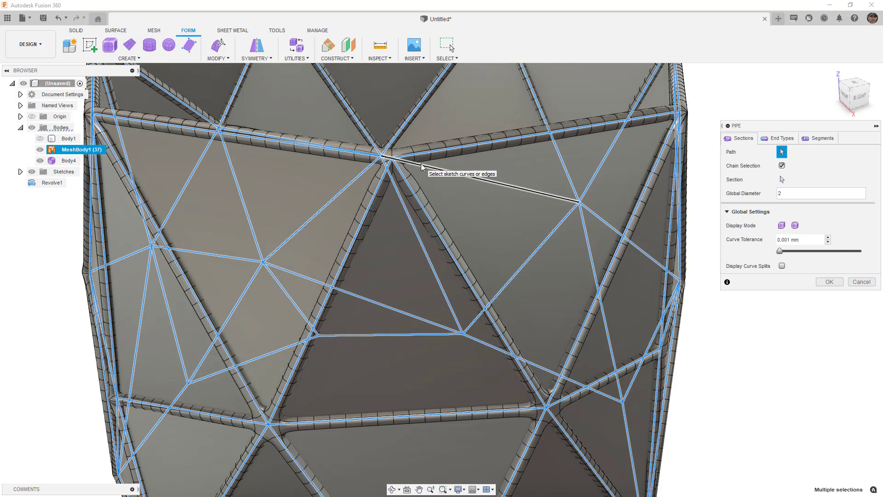
pyautogui.moveTo(412, 174); pyautogui.dragTo(458, 166)
pyautogui.scroll(-4, 417, 193)
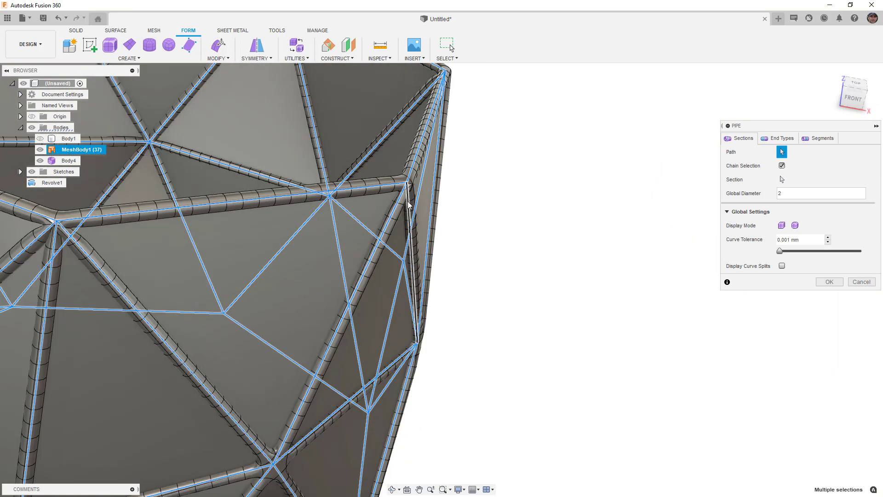
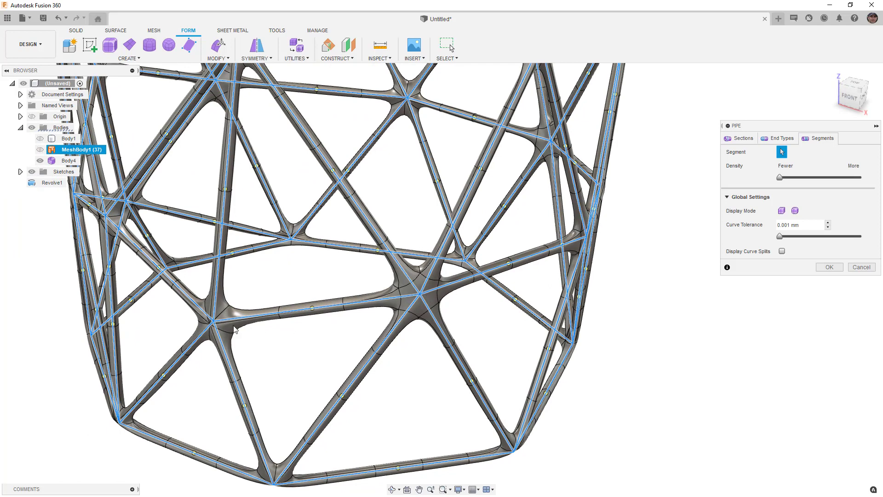
pyautogui.scroll(8, 213, 326)
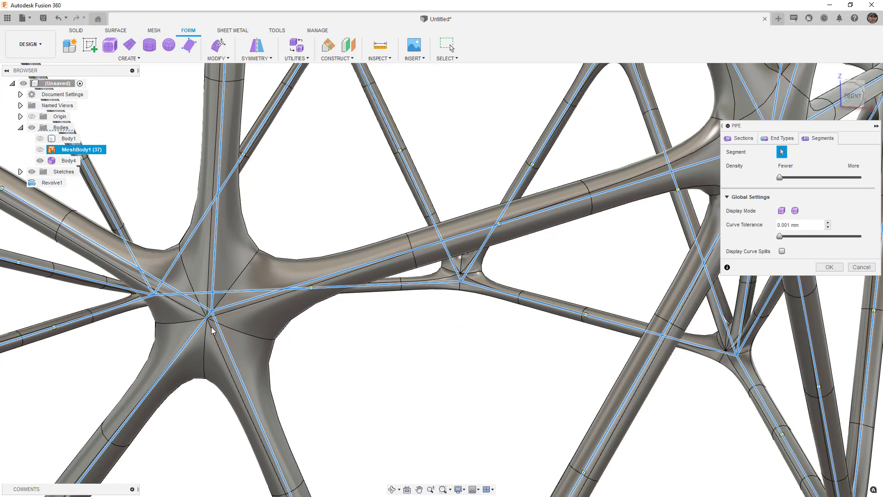
pyautogui.scroll(-8, 211, 328)
pyautogui.scroll(4, 213, 328)
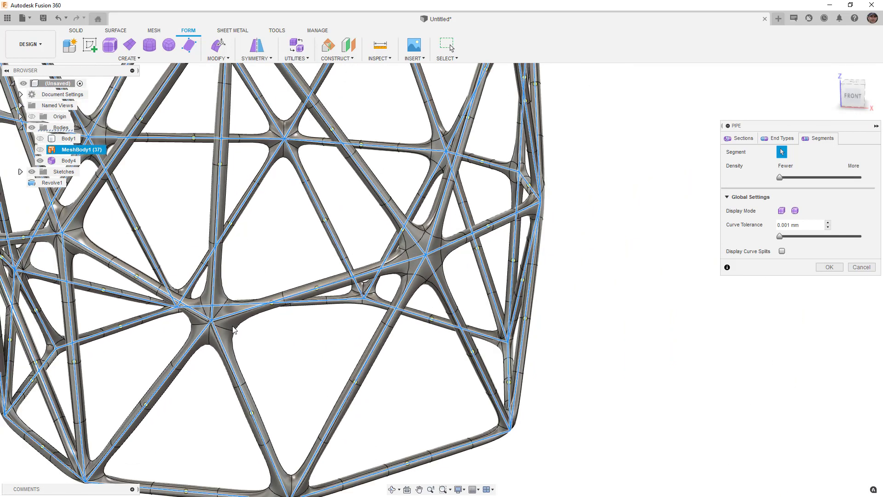
# Step: Add an extra section on the short horizontal pipe, close to the junction where several pipes crowd together
pyautogui.keyDown('shift'); pyautogui.moveTo(363, 317); pyautogui.dragTo(365, 338, button='middle'); pyautogui.keyUp('shift')
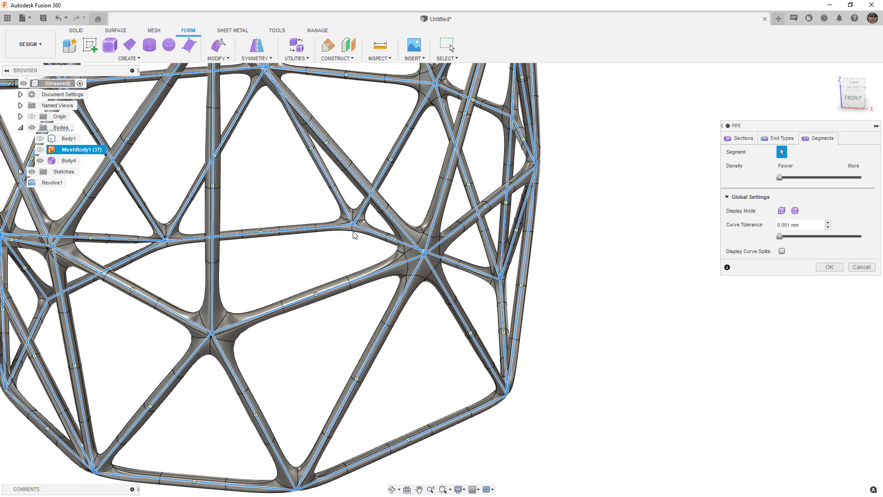
pyautogui.scroll(10, 203, 237)
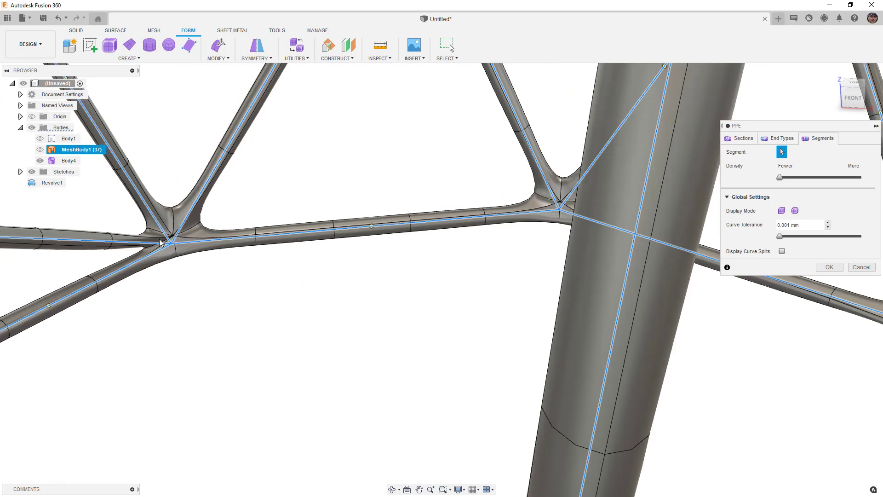
pyautogui.scroll(-10, 176, 243)
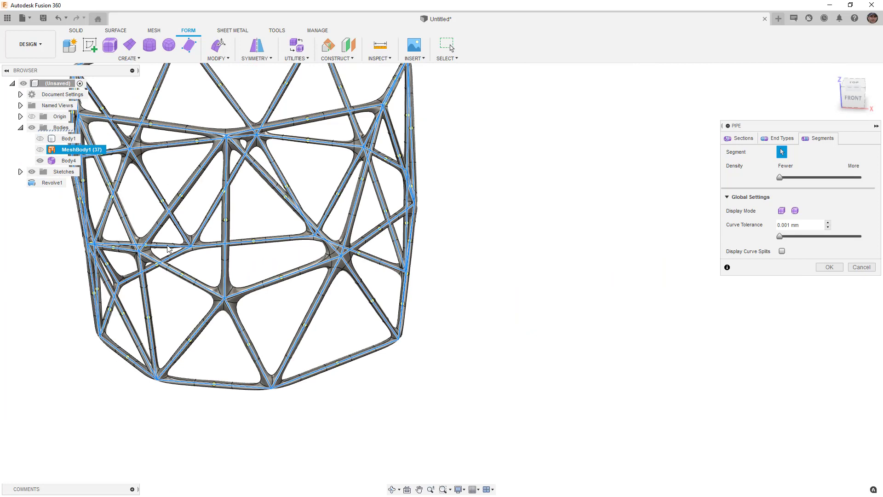
pyautogui.click(741, 137)
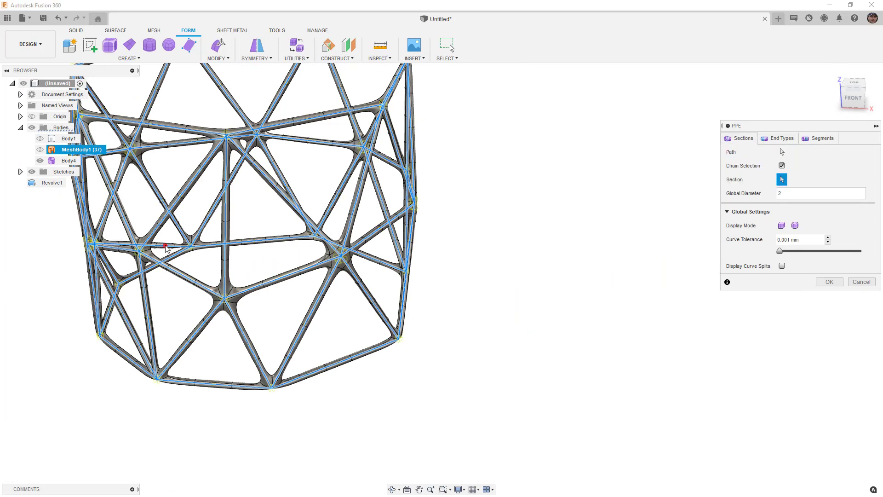
pyautogui.scroll(2, 167, 249)
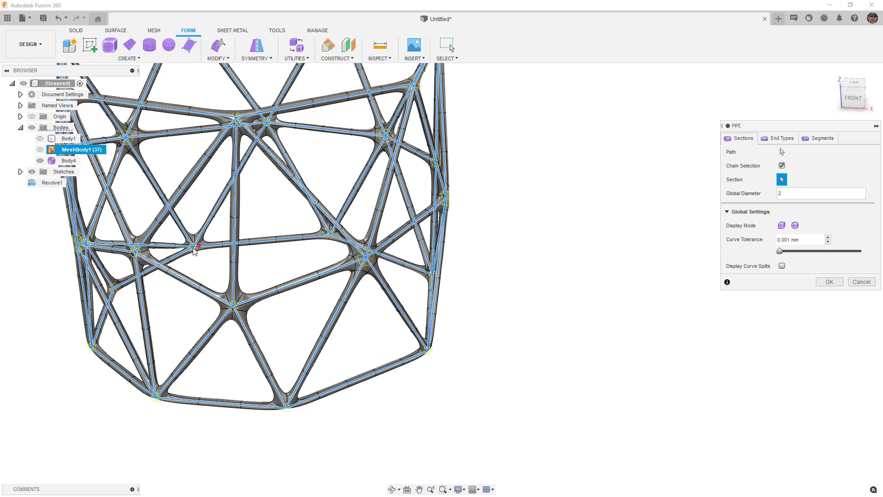
pyautogui.keyDown('shift'); pyautogui.moveTo(166, 248); pyautogui.dragTo(164, 253, button='middle'); pyautogui.keyUp('shift')
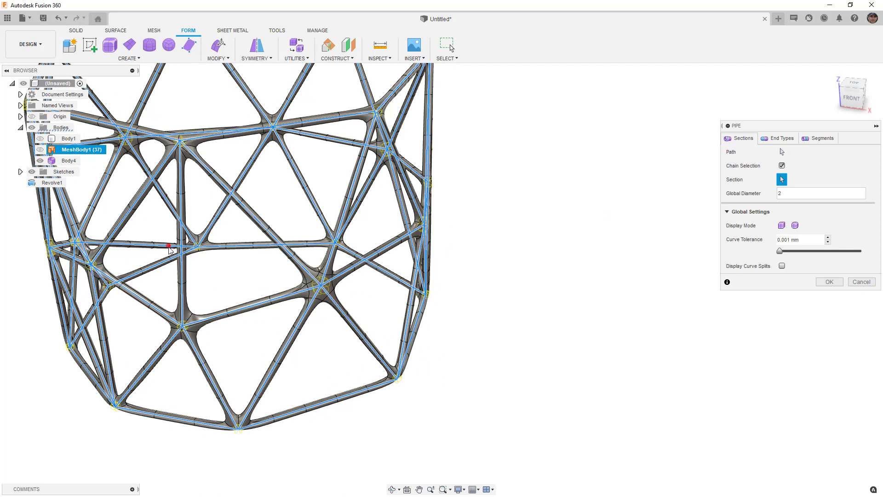
pyautogui.scroll(5, 169, 249)
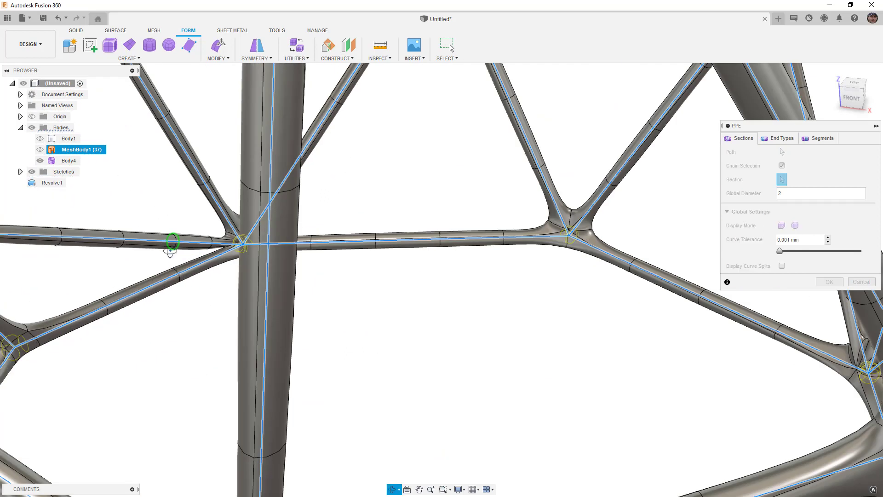
pyautogui.keyDown('shift'); pyautogui.moveTo(171, 255); pyautogui.dragTo(206, 245, button='middle'); pyautogui.keyUp('shift')
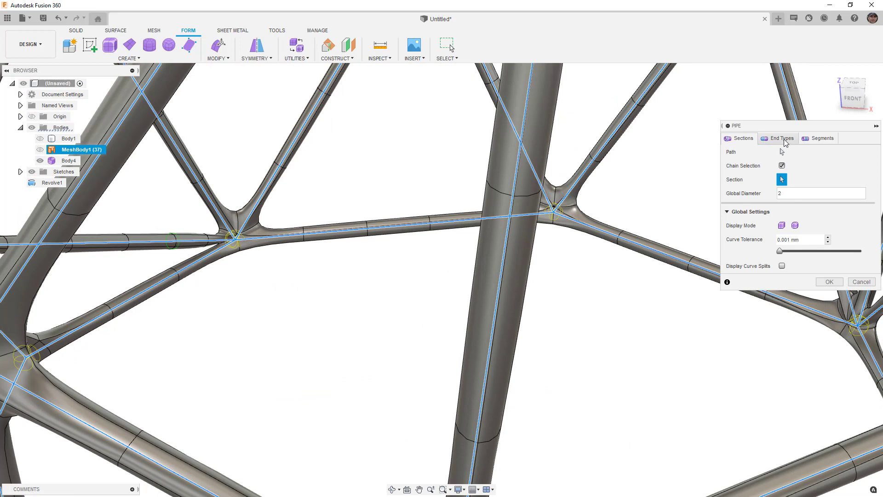
# Step: Set the number of segments on the sectioned pipe to 3 and create the pipe body
pyautogui.click(815, 138)
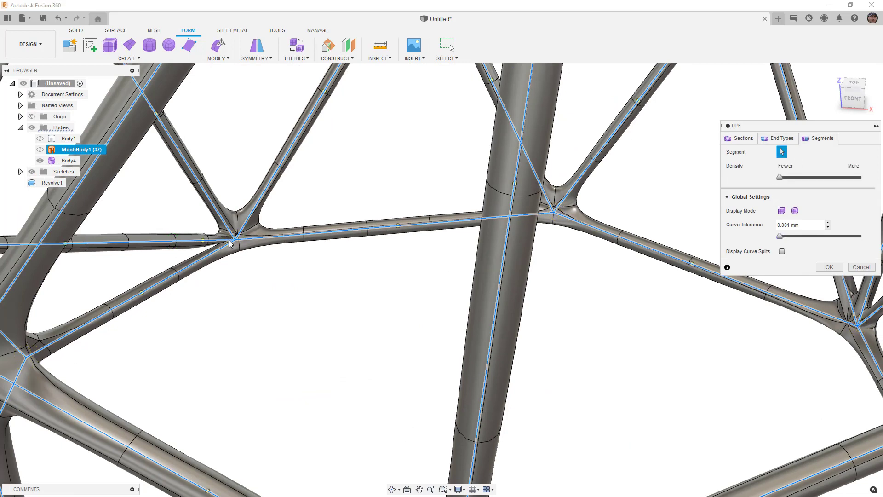
pyautogui.click(180, 244)
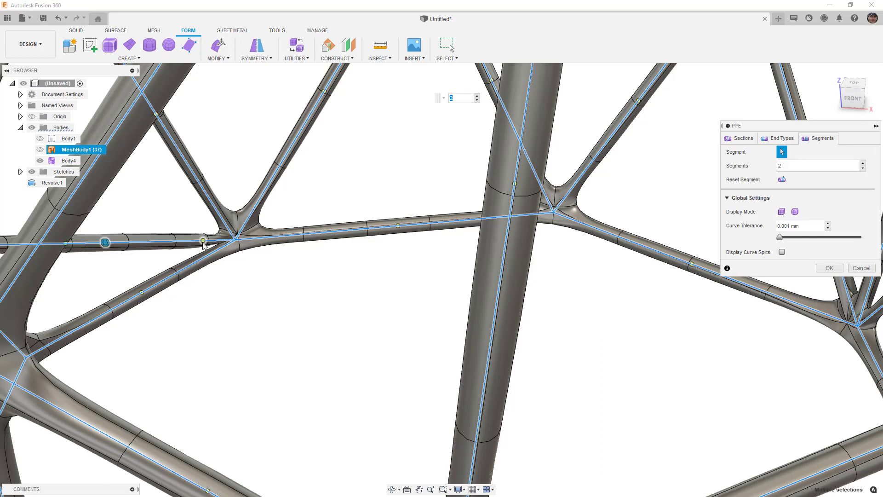
pyautogui.moveTo(105, 242)
pyautogui.mouseDown()
pyautogui.moveTo(126, 241)
pyautogui.moveTo(95, 243)
pyautogui.mouseUp()
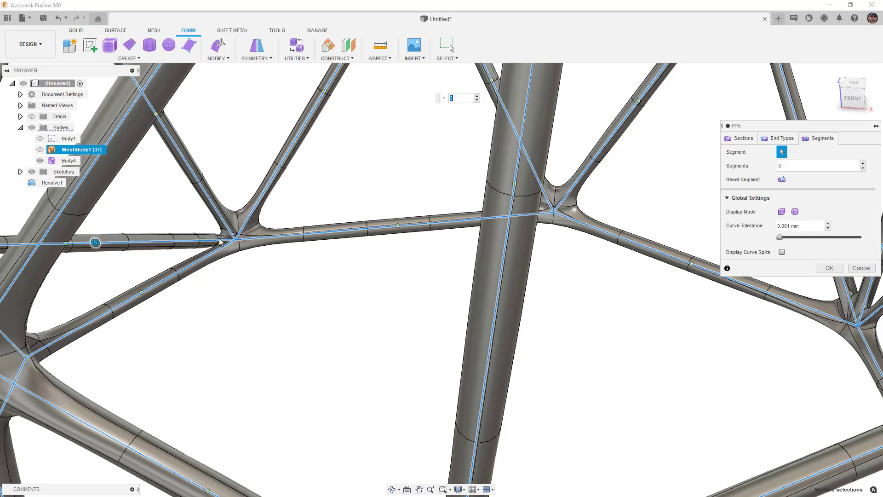
pyautogui.scroll(-4, 220, 240)
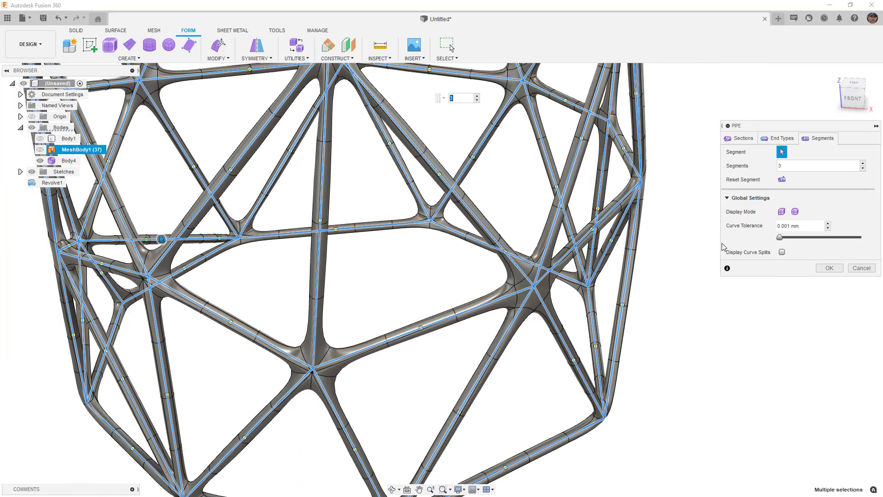
pyautogui.click(828, 268)
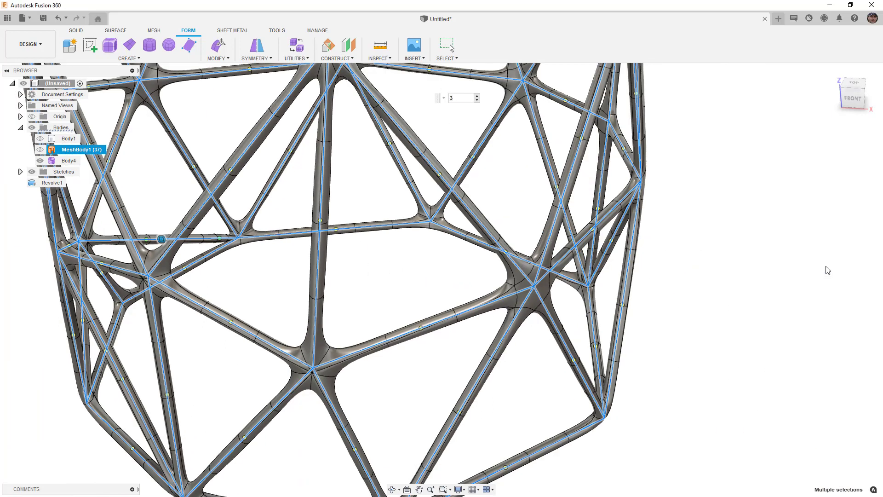
# Step: Switch the pipe body to box display and examine the faces around the crowded junction from several sides
pyautogui.click(235, 238)
pyautogui.scroll(6, 240, 237)
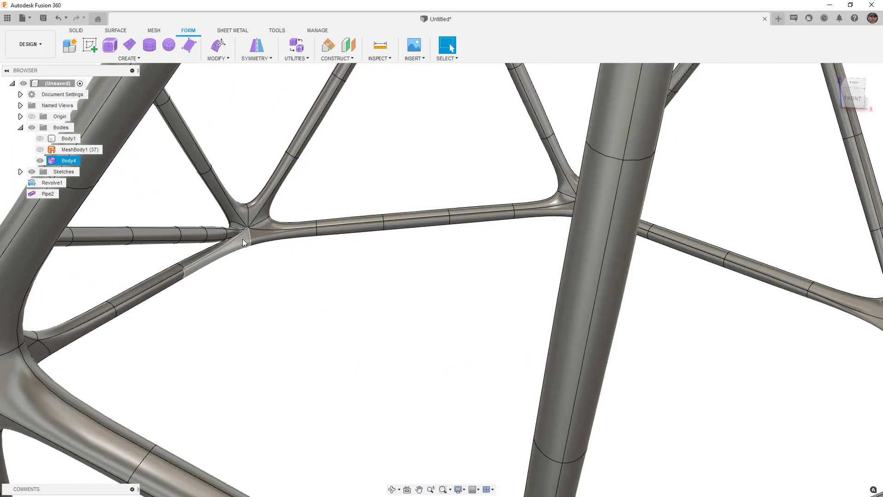
pyautogui.scroll(2, 238, 233)
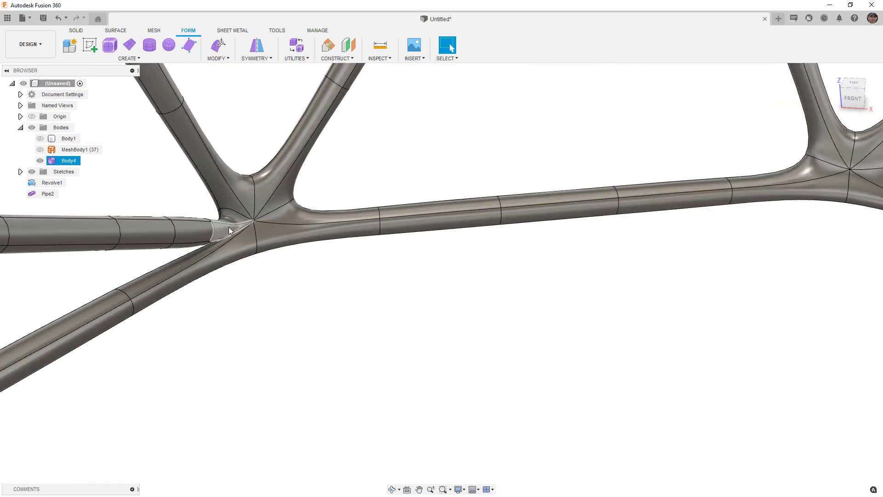
pyautogui.keyDown('shift'); pyautogui.moveTo(215, 241); pyautogui.dragTo(231, 244, button='middle'); pyautogui.keyUp('shift')
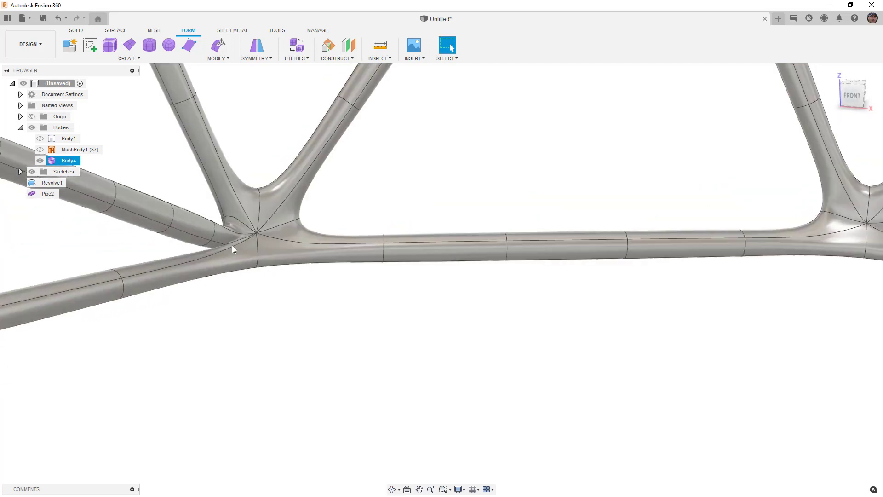
pyautogui.click(236, 254)
pyautogui.hotkey('alt', '1')
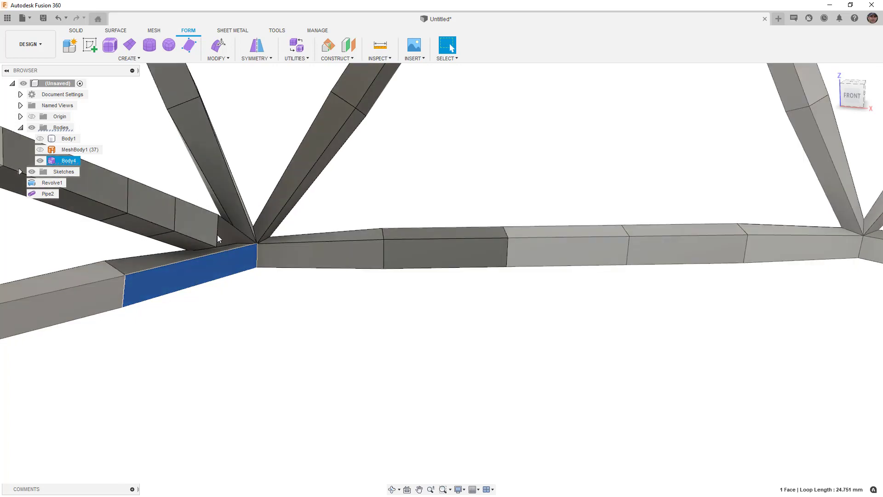
pyautogui.moveTo(220, 245)
pyautogui.keyDown('shift'); pyautogui.mouseDown(button='middle')
pyautogui.moveTo(216, 252)
pyautogui.moveTo(285, 244)
pyautogui.moveTo(207, 260)
pyautogui.moveTo(231, 257)
pyautogui.moveTo(209, 249)
pyautogui.moveTo(231, 255)
pyautogui.mouseUp(button='middle'); pyautogui.keyUp('shift')
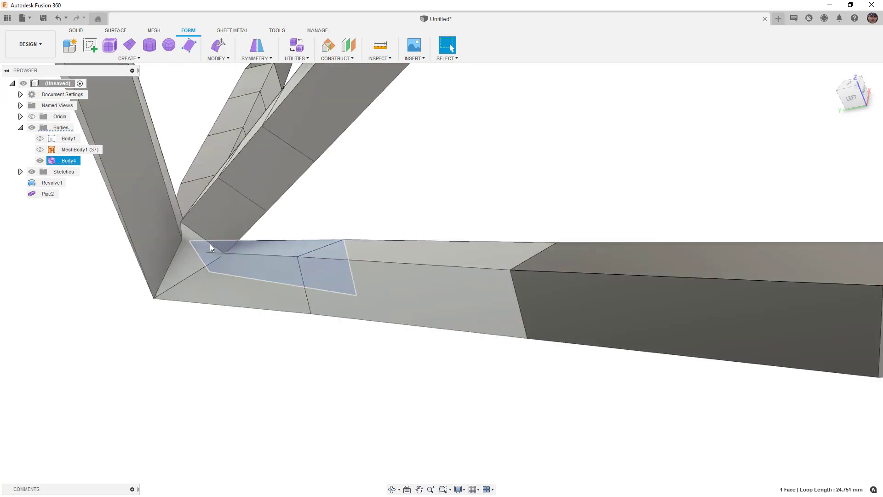
# Step: Include T-Spline edges in the selection filters and select the four-edge ring where the problem pipe meets the junction
pyautogui.click(443, 60)
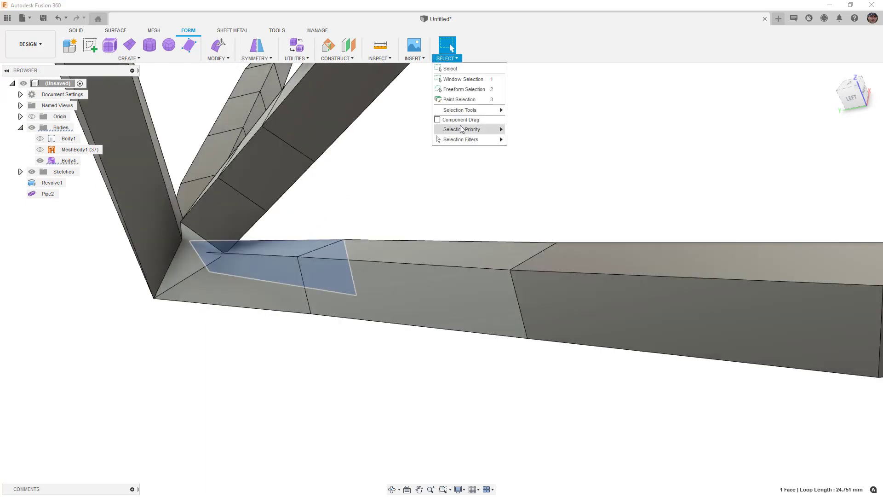
pyautogui.moveTo(462, 128)
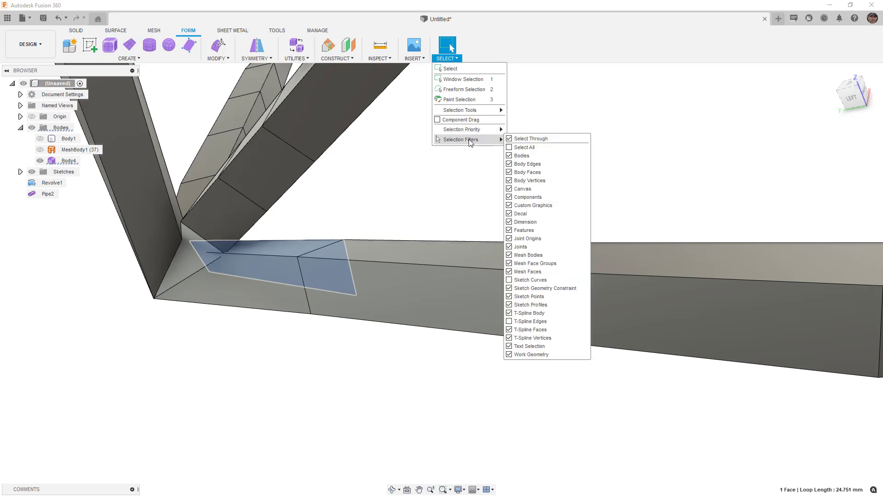
pyautogui.click(466, 182)
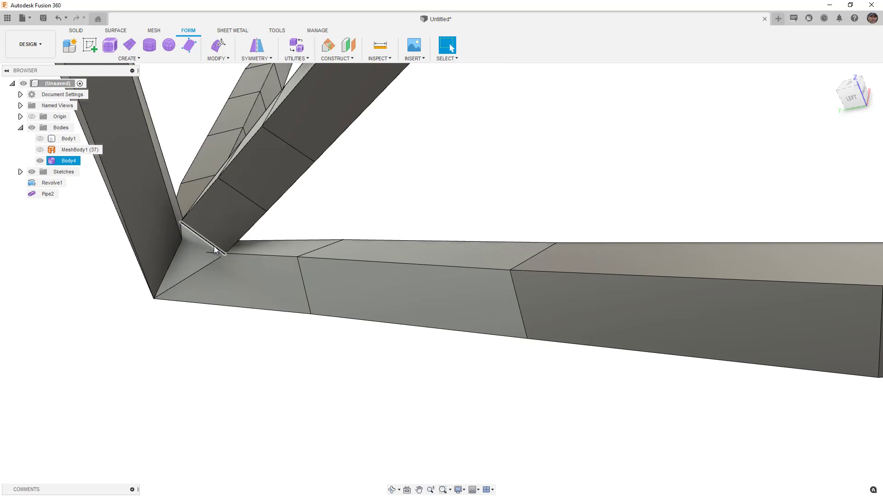
pyautogui.keyDown('shift'); pyautogui.moveTo(215, 250); pyautogui.dragTo(150, 243, button='middle'); pyautogui.keyUp('shift')
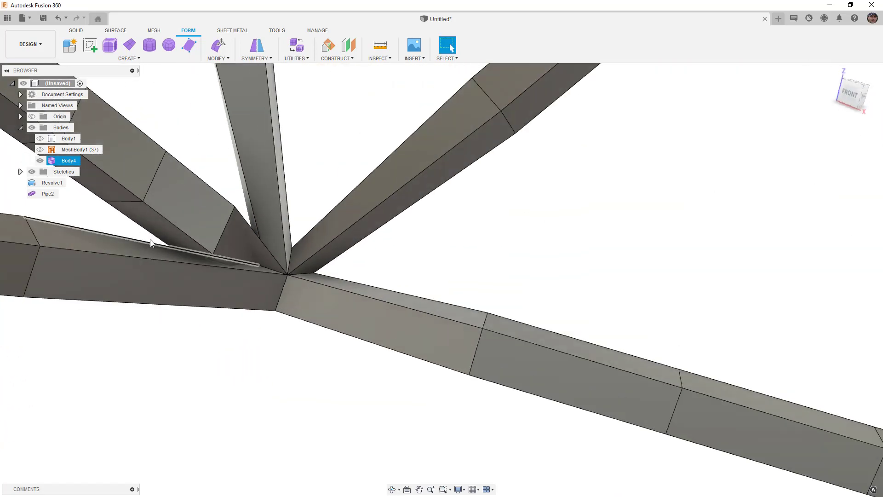
pyautogui.click(247, 249)
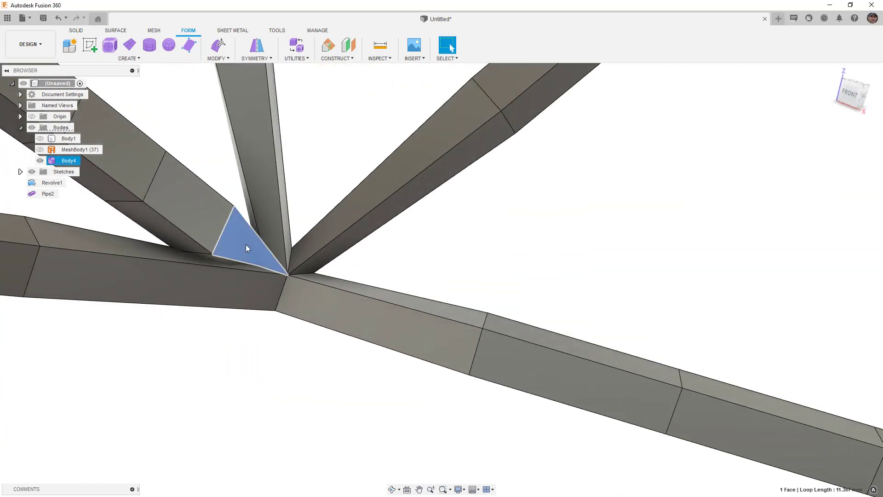
pyautogui.doubleClick(224, 232)
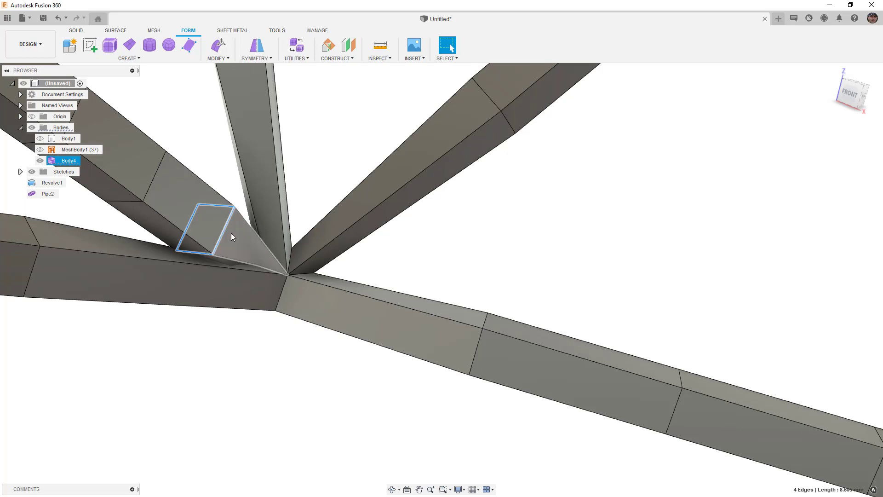
# Step: Use Edit Form in selection coordinate space to move the edge ring along its pipe, away from the junction
pyautogui.click(218, 46)
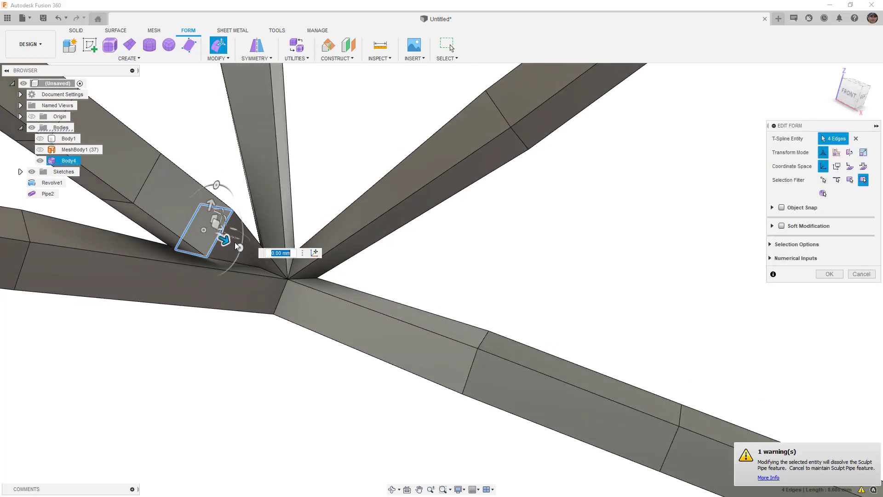
pyautogui.click(850, 167)
pyautogui.keyDown('shift'); pyautogui.moveTo(491, 232); pyautogui.dragTo(191, 217, button='middle'); pyautogui.keyUp('shift')
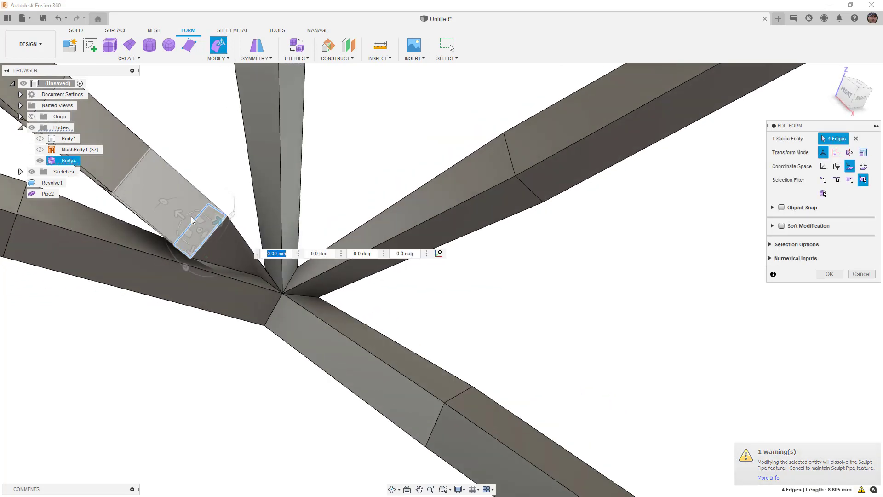
pyautogui.moveTo(178, 214)
pyautogui.mouseDown()
pyautogui.moveTo(149, 189)
pyautogui.moveTo(195, 201)
pyautogui.moveTo(184, 207)
pyautogui.mouseUp()
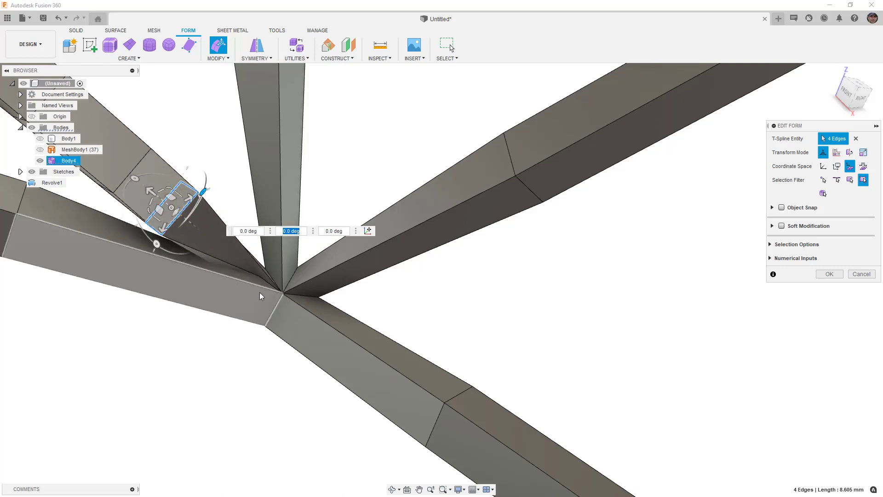
pyautogui.scroll(2, 281, 291)
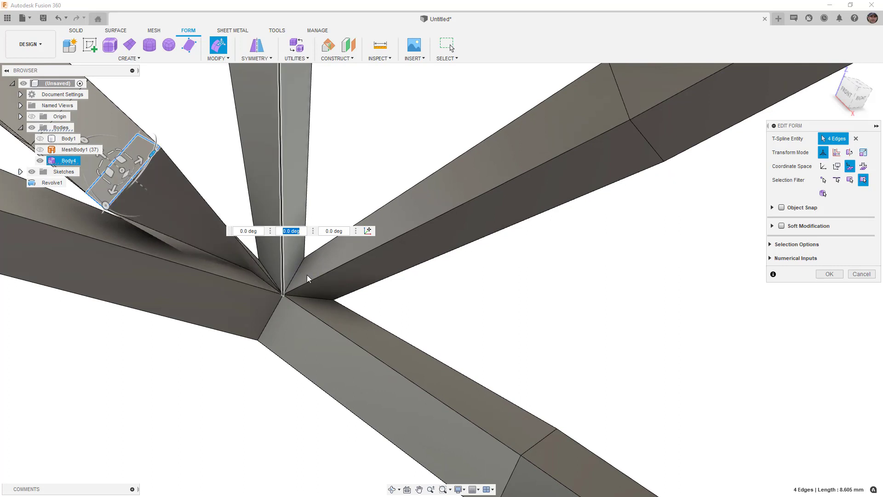
pyautogui.click(840, 275)
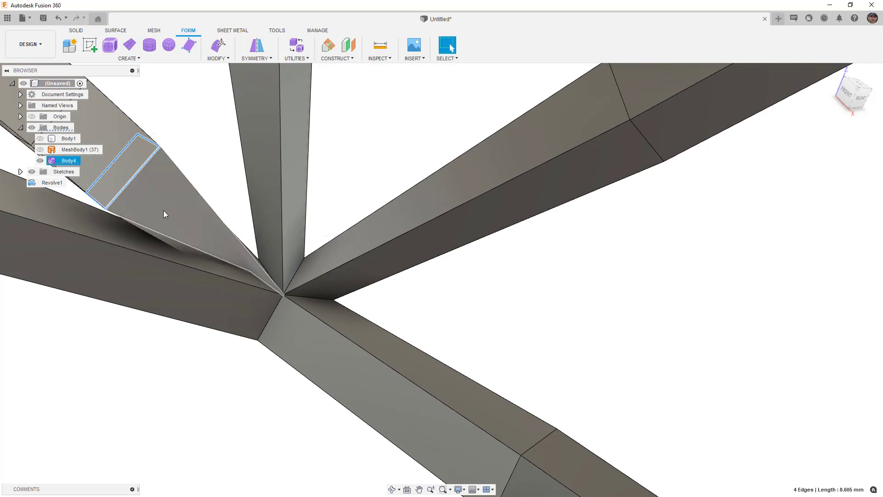
# Step: Delete the pipe faces between the moved edge ring and the junction
pyautogui.click(170, 241)
pyautogui.keyDown('shift'); pyautogui.moveTo(171, 241); pyautogui.dragTo(195, 249, button='middle'); pyautogui.keyUp('shift')
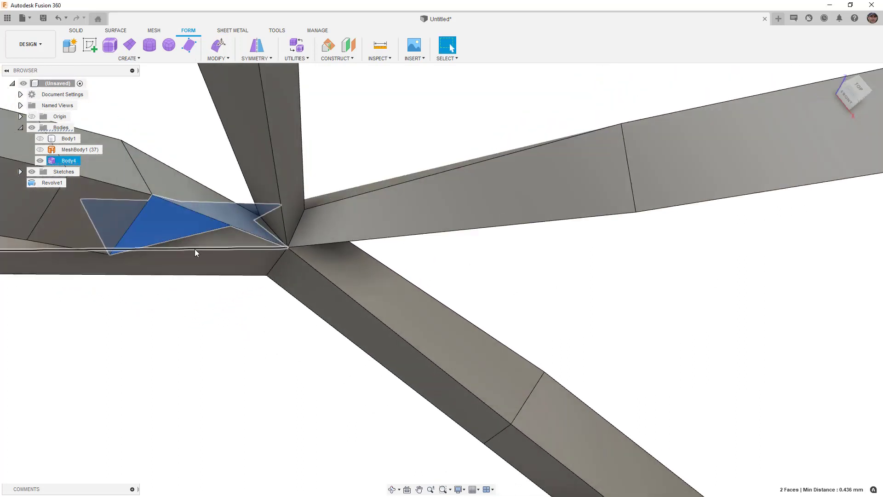
pyautogui.keyDown('shift'); pyautogui.moveTo(164, 189); pyautogui.dragTo(91, 184, button='middle'); pyautogui.keyUp('shift')
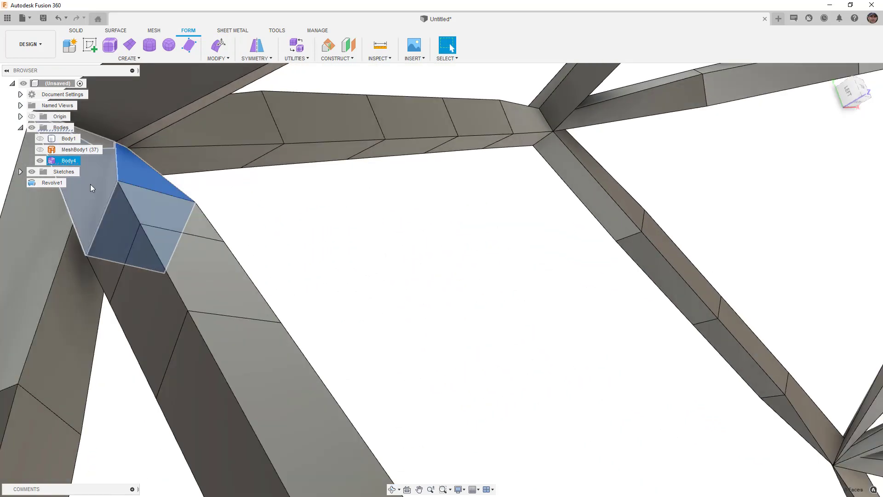
pyautogui.click(213, 207)
pyautogui.keyDown('shift'); pyautogui.moveTo(219, 209); pyautogui.dragTo(292, 187, button='middle'); pyautogui.keyUp('shift')
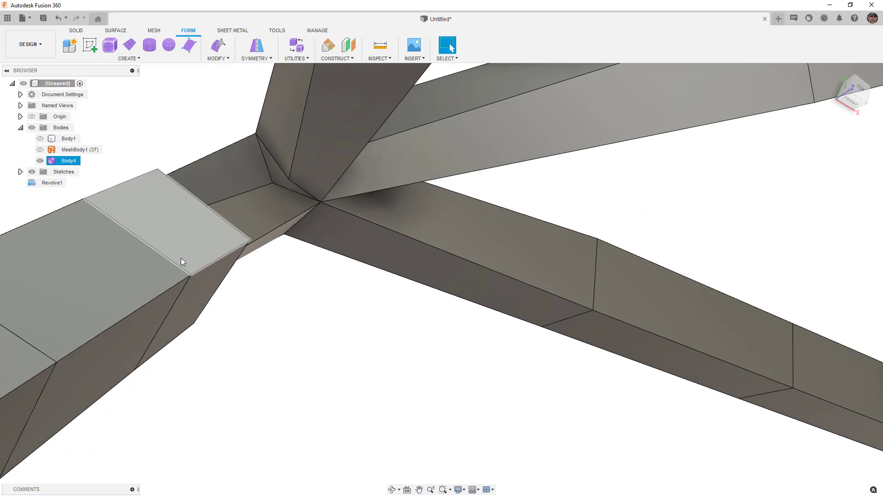
# Step: Weld the stray vertex at the opened pipe junction onto the neighbouring corner vertex of the hole, using vertex-to-vertex mode
pyautogui.click(217, 58)
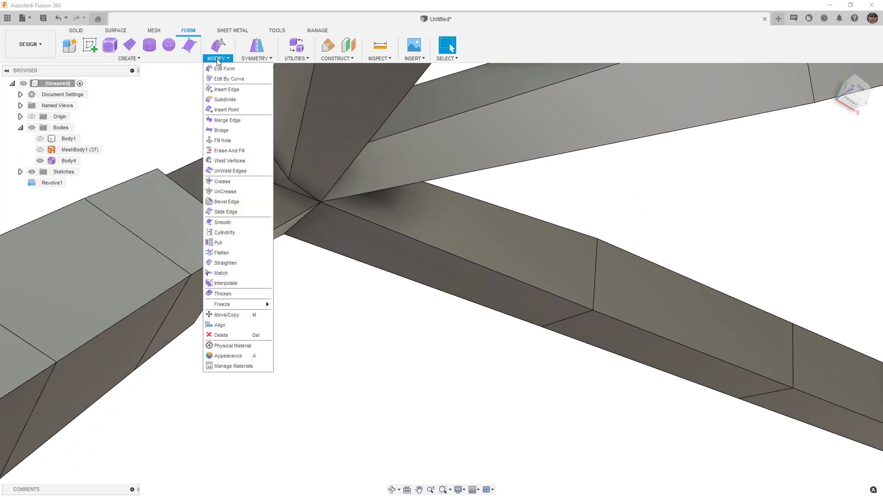
pyautogui.click(229, 160)
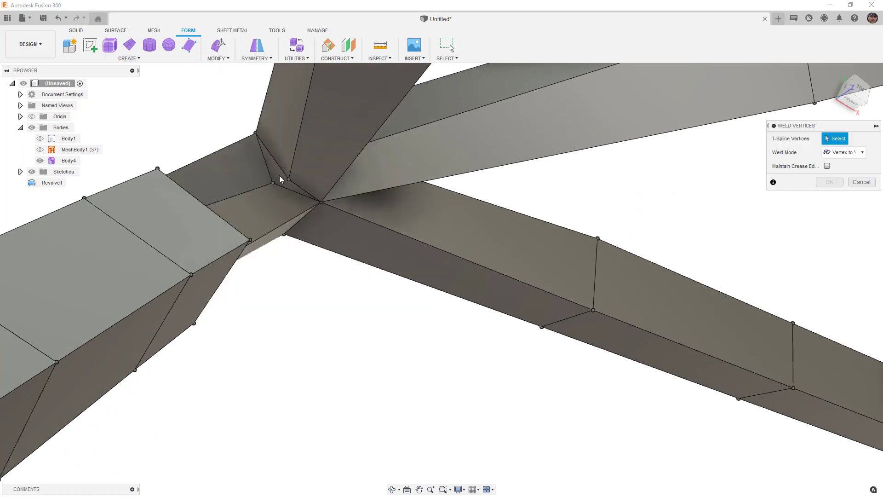
pyautogui.click(289, 180)
pyautogui.click(273, 182)
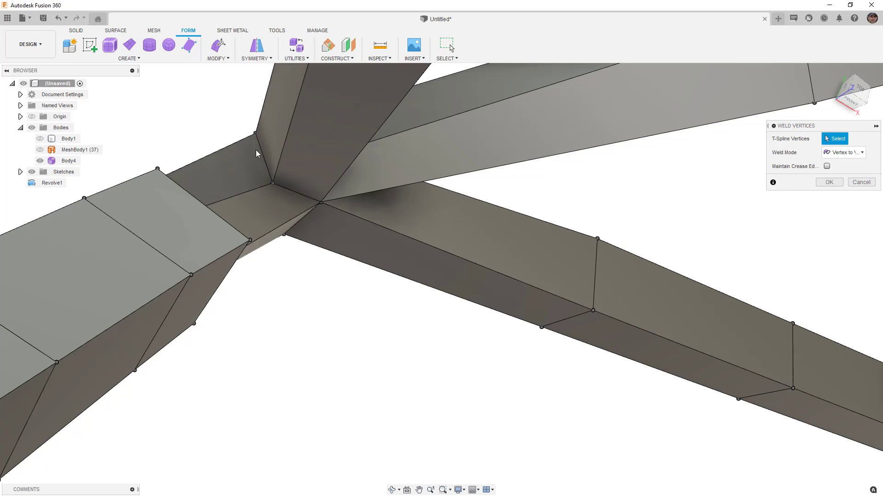
pyautogui.keyDown('shift'); pyautogui.moveTo(292, 199); pyautogui.dragTo(164, 154, button='middle'); pyautogui.keyUp('shift')
pyautogui.scroll(-3, 138, 146)
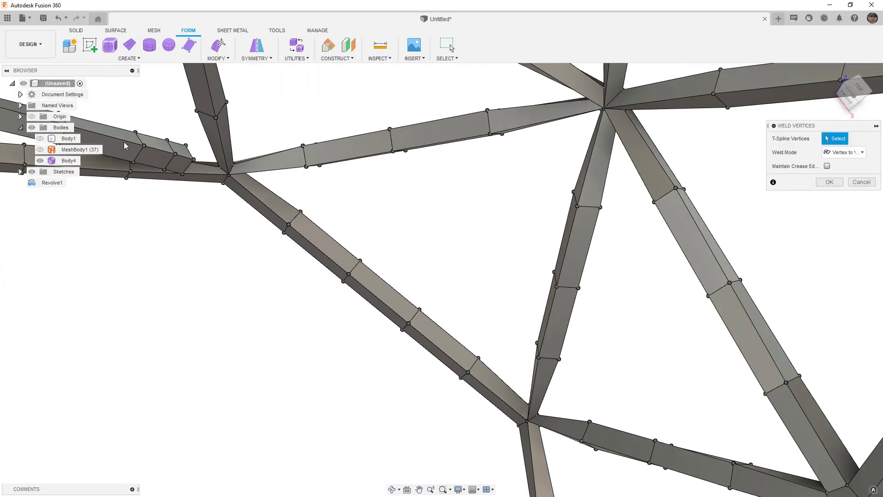
pyautogui.click(828, 181)
# Step: Close the open end of the shortened pipe with Fill Hole
pyautogui.keyDown('shift'); pyautogui.moveTo(719, 200); pyautogui.dragTo(279, 143, button='middle'); pyautogui.keyUp('shift')
pyautogui.click(278, 144)
pyautogui.keyDown('shift'); pyautogui.moveTo(420, 222); pyautogui.dragTo(436, 224, button='middle'); pyautogui.keyUp('shift')
pyautogui.scroll(6, 436, 224)
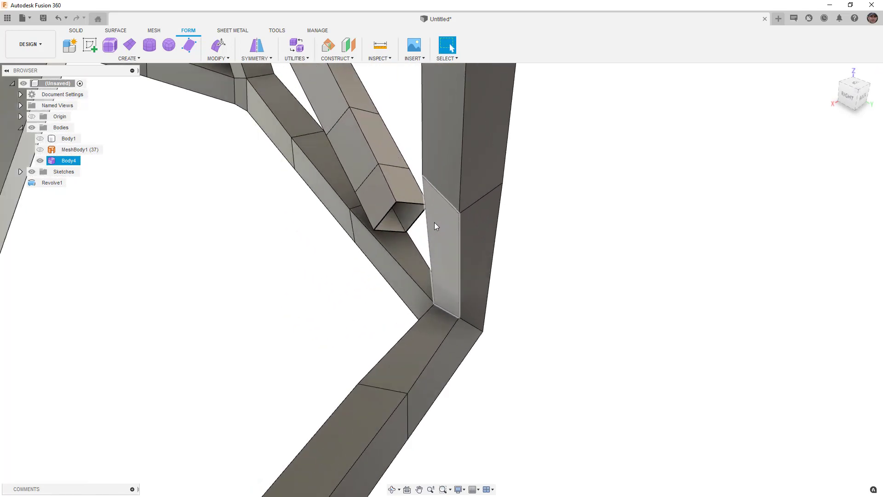
pyautogui.click(217, 58)
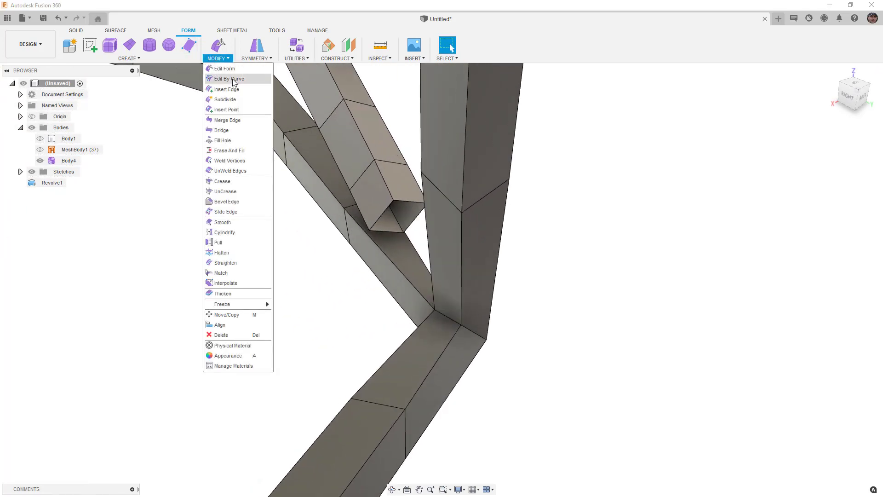
pyautogui.click(239, 140)
pyautogui.click(405, 200)
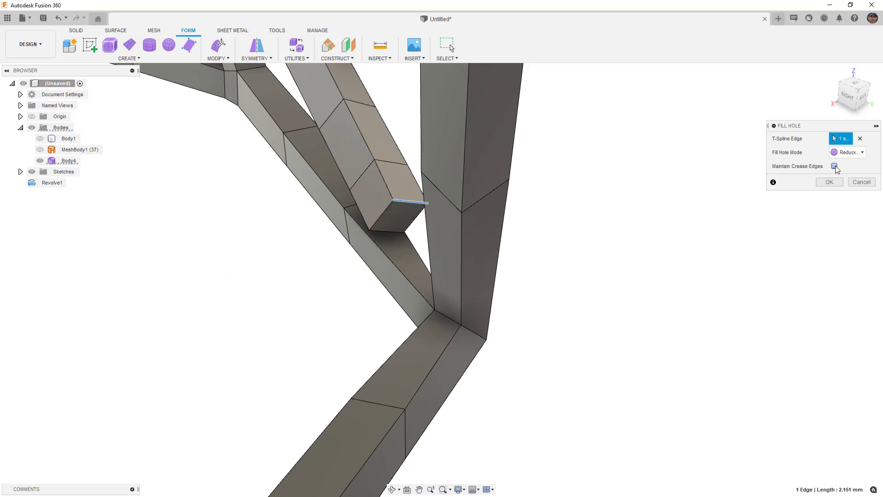
pyautogui.click(829, 182)
pyautogui.scroll(-10, 398, 205)
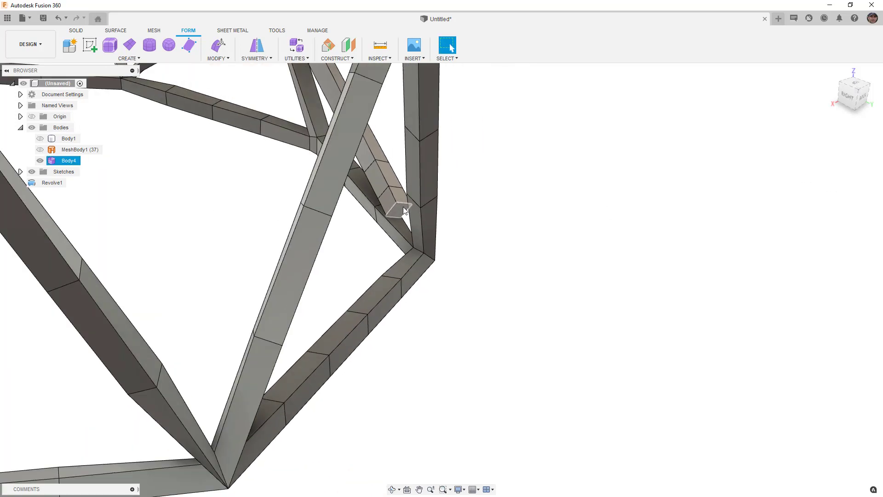
pyautogui.keyDown('shift'); pyautogui.moveTo(397, 205); pyautogui.dragTo(378, 227, button='middle'); pyautogui.keyUp('shift')
pyautogui.press('Escape')
pyautogui.scroll(-3, 378, 227)
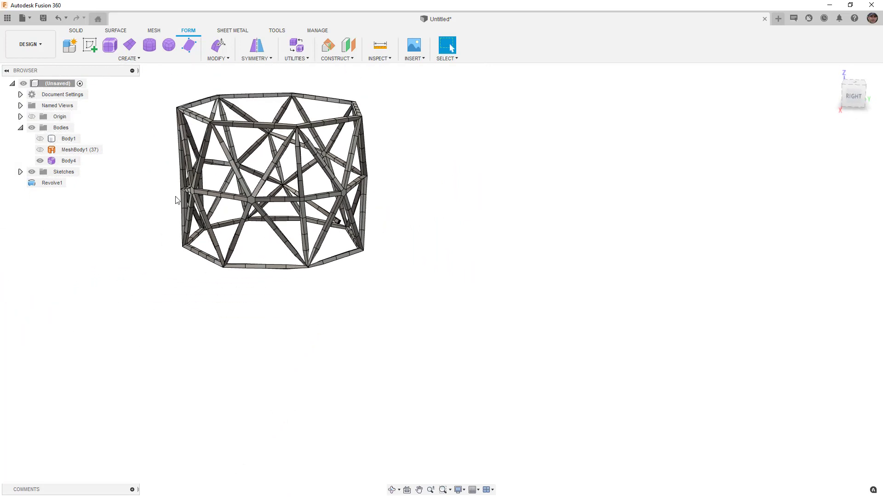
# Step: Convert the T-Spline pipe lattice Body4 into a new BRep body and inspect its smooth junctions
pyautogui.click(230, 61)
pyautogui.click(297, 59)
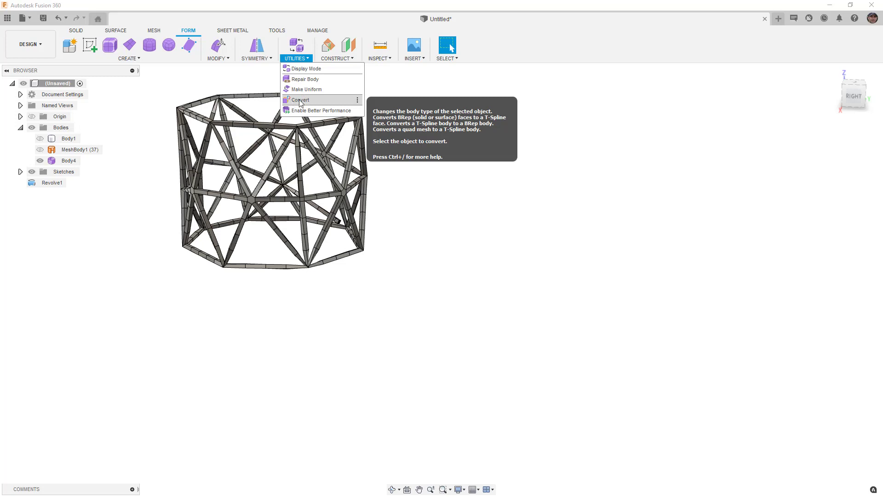
pyautogui.rightClick(67, 161)
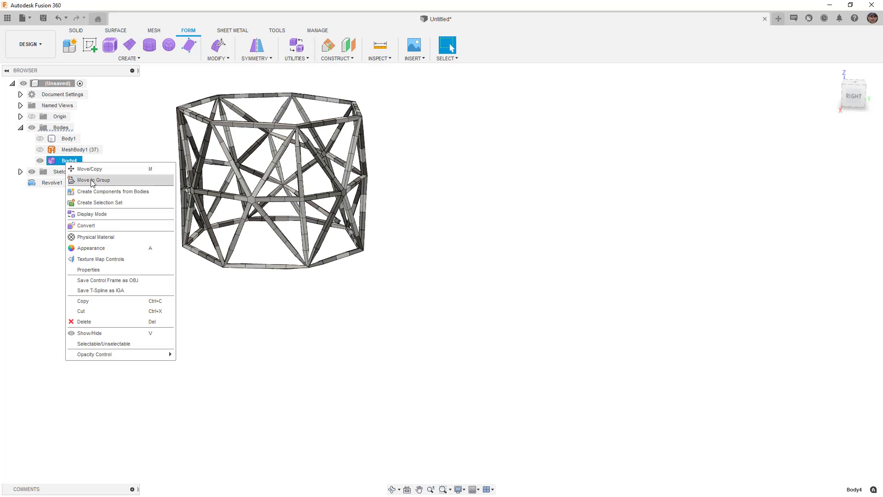
pyautogui.click(98, 225)
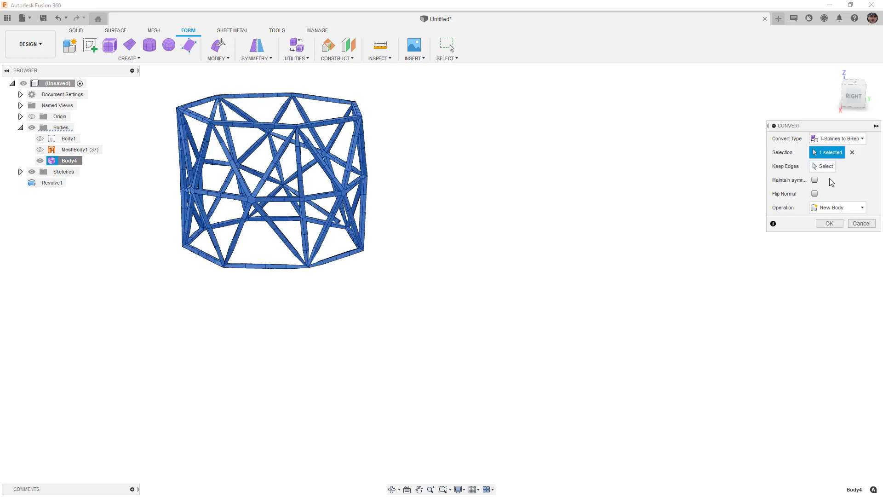
pyautogui.click(822, 223)
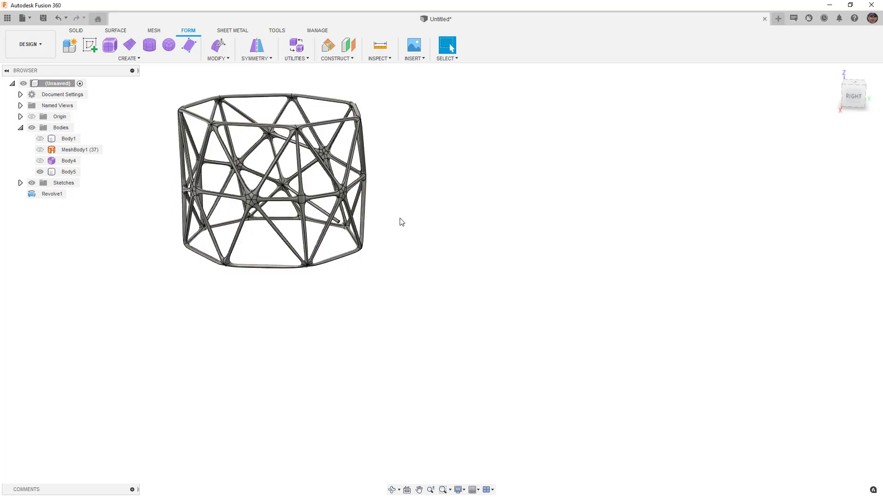
pyautogui.click(68, 172)
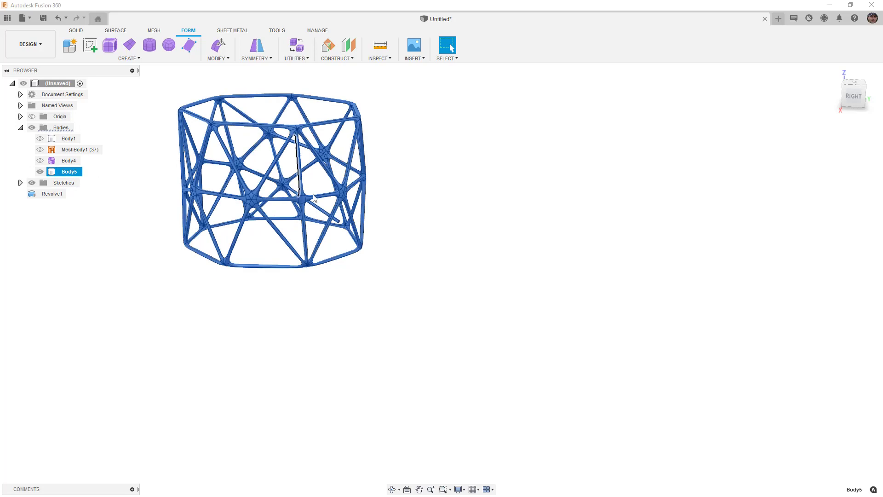
pyautogui.scroll(5, 276, 182)
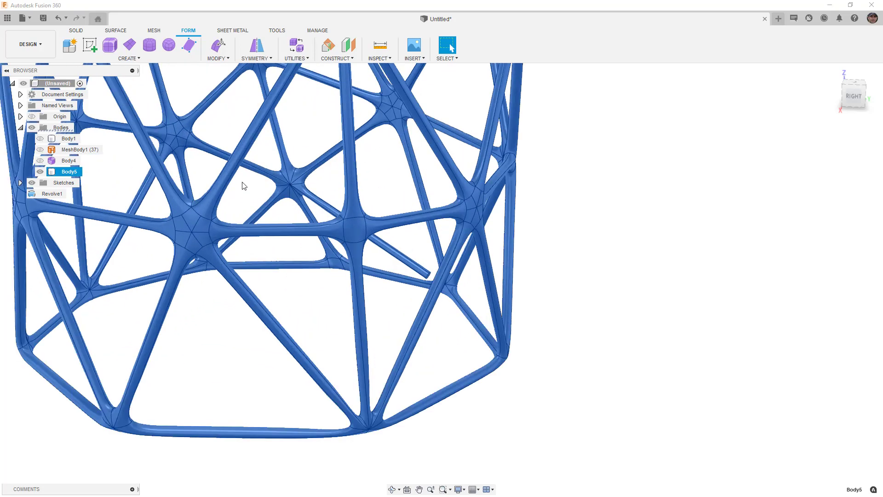
pyautogui.keyDown('shift'); pyautogui.moveTo(449, 286); pyautogui.dragTo(345, 280, button='middle'); pyautogui.keyUp('shift')
pyautogui.scroll(-6, 440, 286)
# Step: Show the cylinder Body1 and offset its outer side face with Press Pull to a distance of 48 mm
pyautogui.click(40, 139)
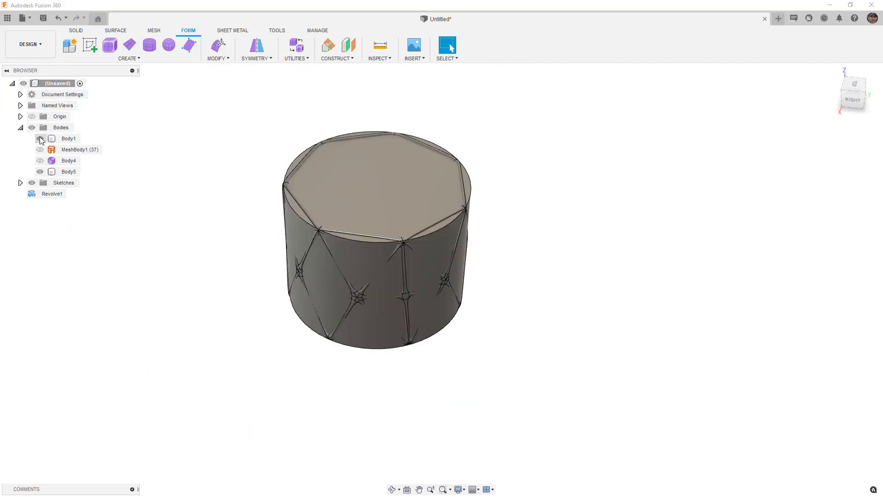
pyautogui.moveTo(363, 288)
pyautogui.keyDown('shift'); pyautogui.mouseDown(button='middle')
pyautogui.moveTo(363, 251)
pyautogui.moveTo(365, 271)
pyautogui.mouseUp(button='middle'); pyautogui.keyUp('shift')
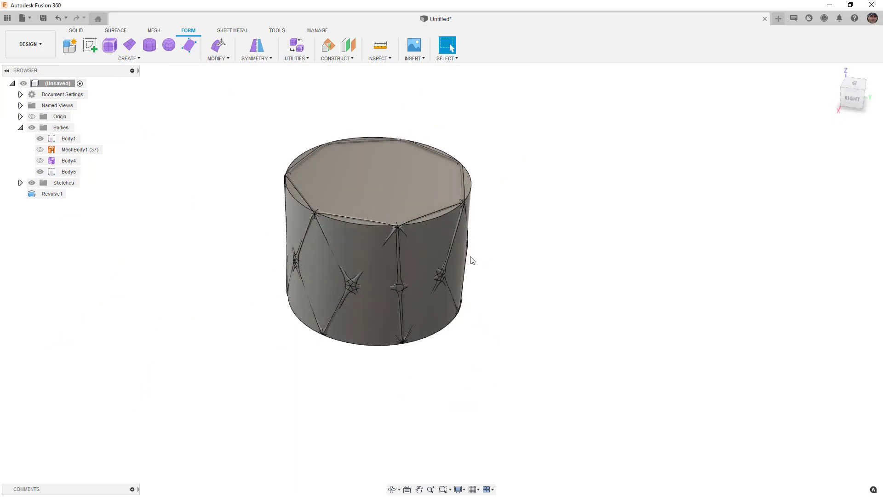
pyautogui.click(77, 31)
pyautogui.click(175, 45)
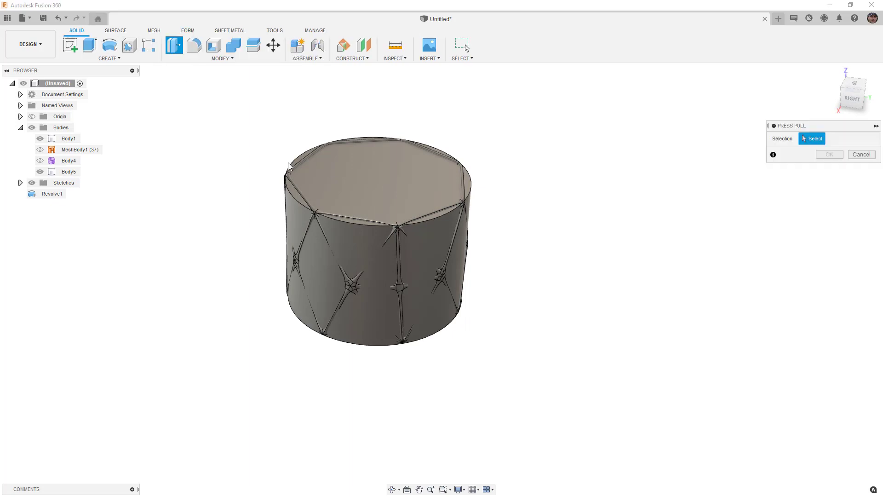
pyautogui.click(412, 252)
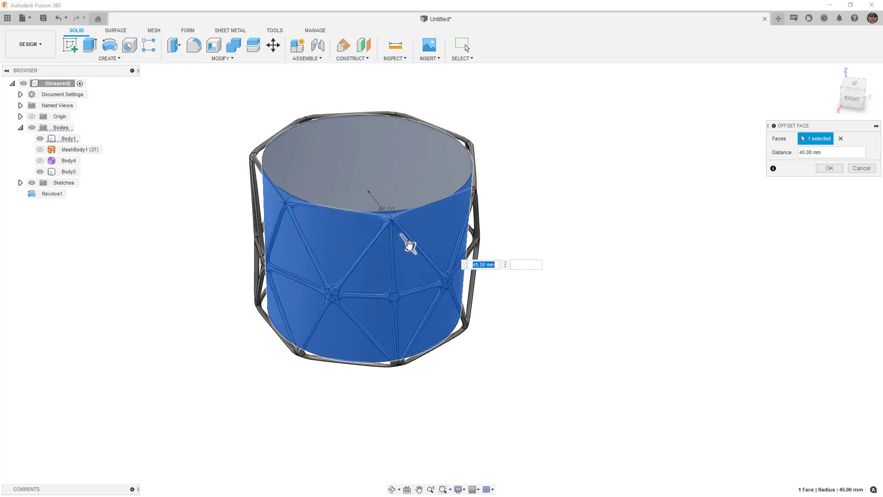
pyautogui.keyDown('shift'); pyautogui.moveTo(408, 313); pyautogui.dragTo(381, 351, button='middle'); pyautogui.keyUp('shift')
pyautogui.keyDown('shift'); pyautogui.moveTo(429, 295); pyautogui.dragTo(437, 257, button='middle'); pyautogui.keyUp('shift')
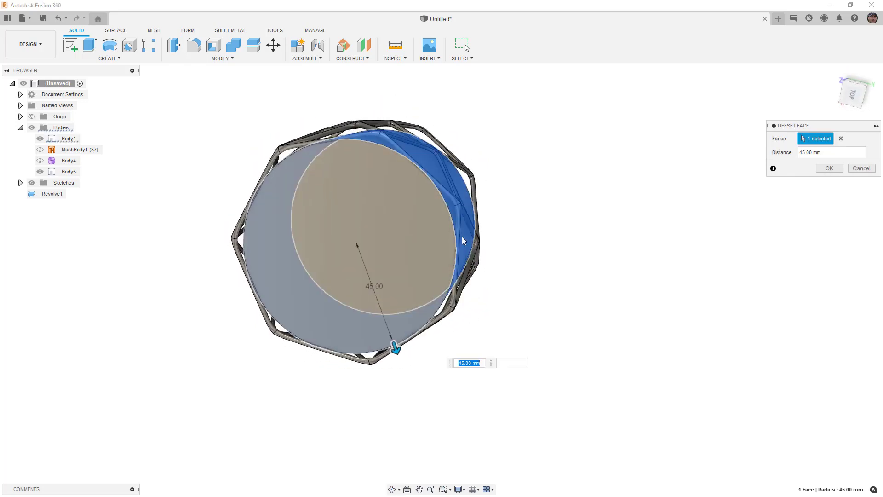
pyautogui.keyDown('shift'); pyautogui.moveTo(441, 221); pyautogui.dragTo(445, 189, button='middle'); pyautogui.keyUp('shift')
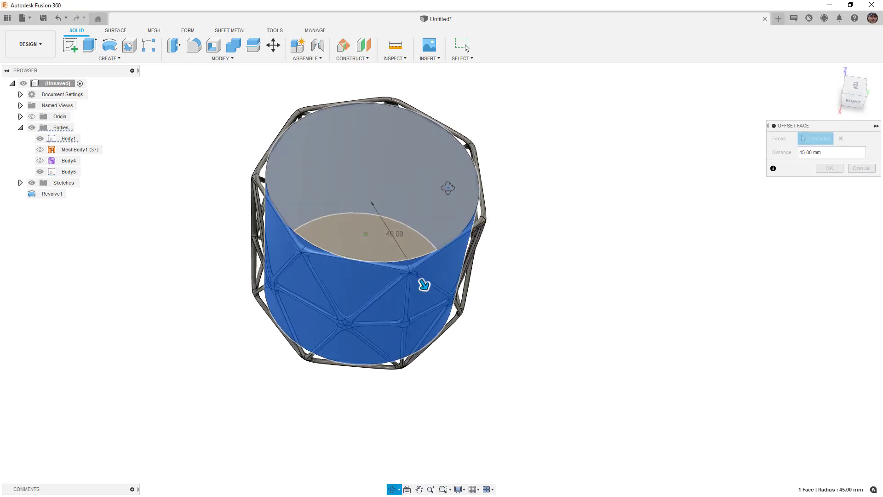
pyautogui.moveTo(423, 282); pyautogui.dragTo(419, 276)
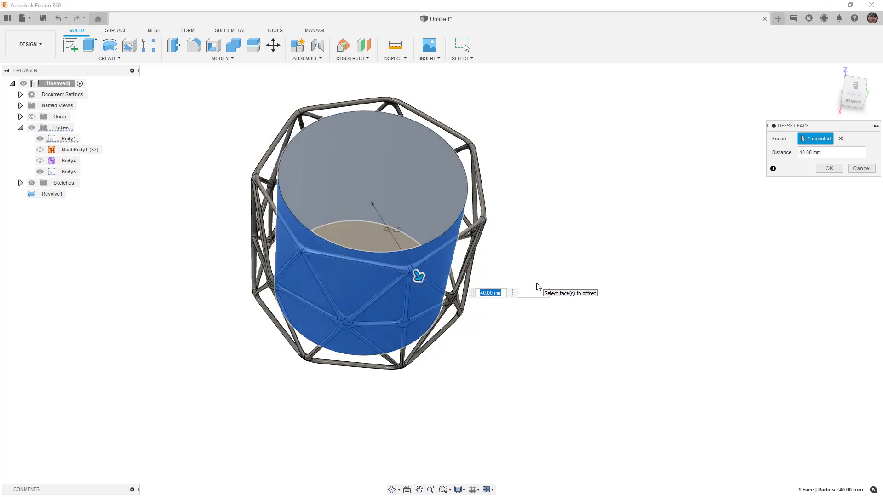
pyautogui.write('48')
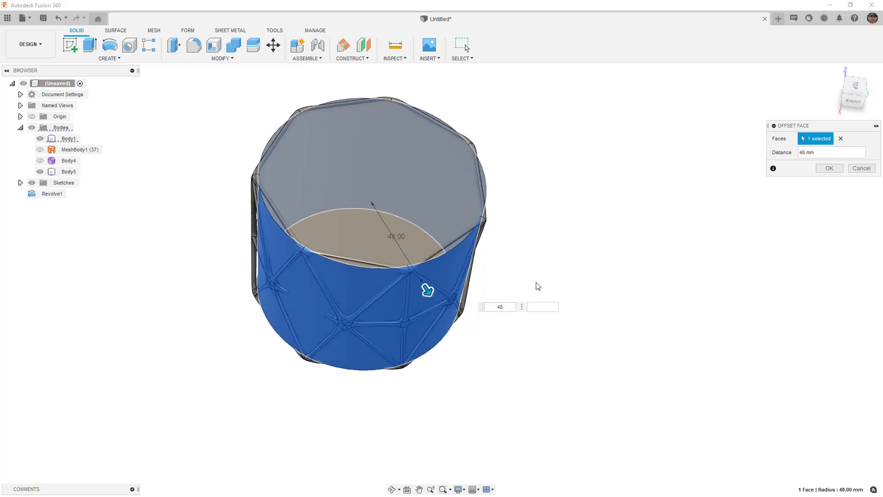
pyautogui.click(830, 169)
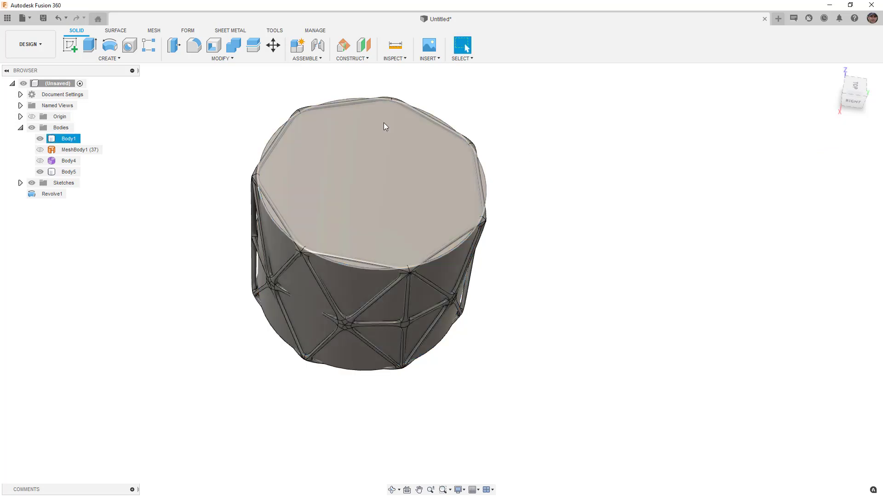
# Step: Shell the cylinder inward, removing its top face
pyautogui.click(213, 44)
pyautogui.click(343, 169)
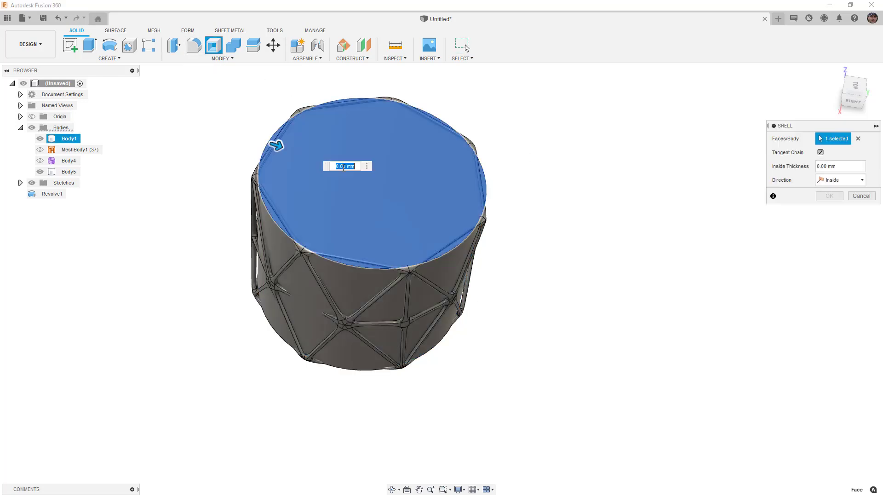
pyautogui.press('Return')
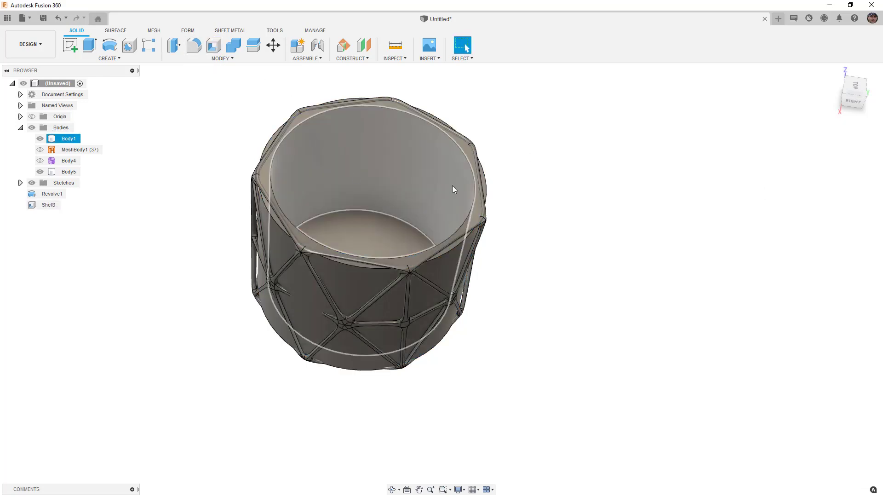
# Step: Try to join the pipe lattice body to the shelled cylinder with Combine
pyautogui.click(234, 45)
pyautogui.click(364, 166)
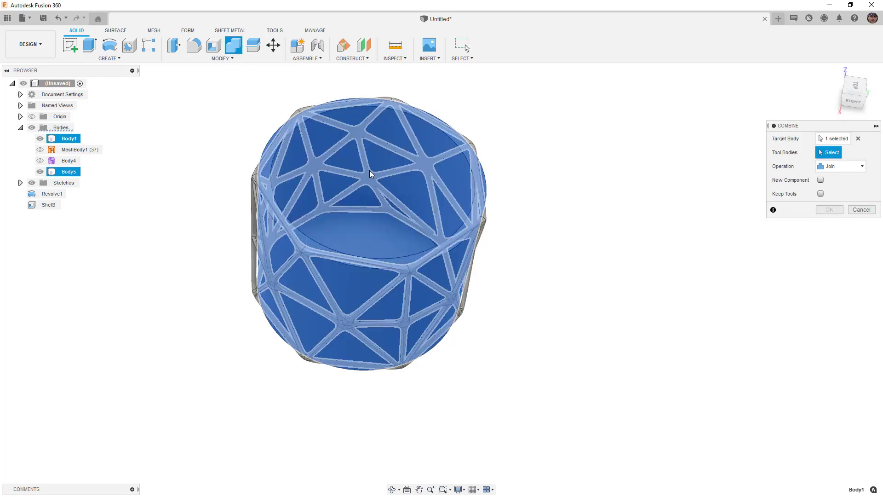
pyautogui.click(254, 183)
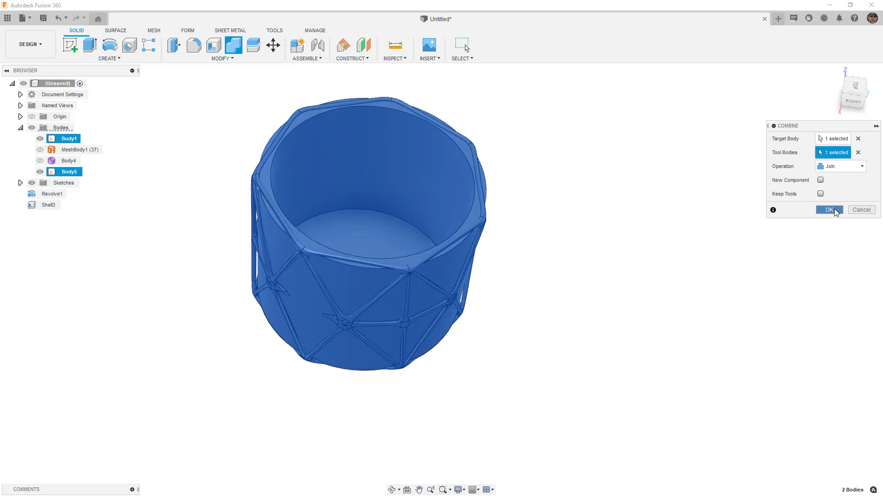
pyautogui.click(829, 209)
pyautogui.keyDown('shift'); pyautogui.moveTo(516, 319); pyautogui.dragTo(511, 296, button='middle'); pyautogui.keyUp('shift')
pyautogui.press('Escape')
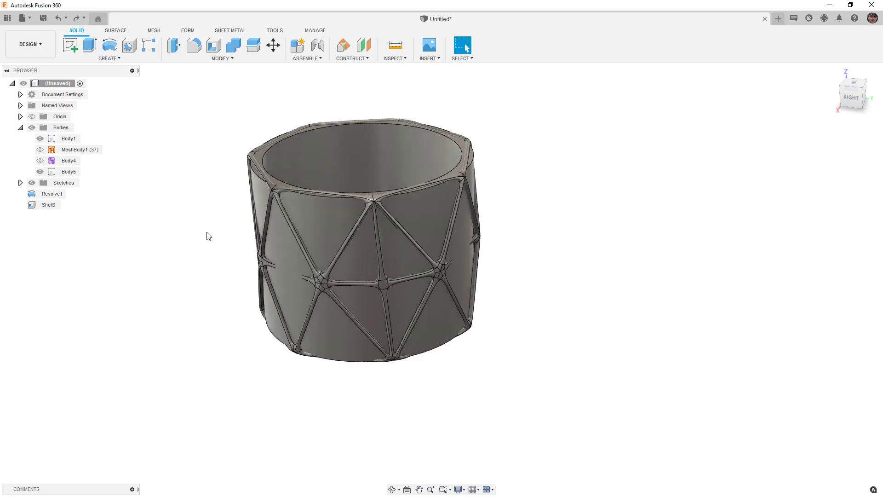
# Step: Hide the shelled cylinder to examine the bare pipe lattice from the right side, and show the cylinder again
pyautogui.click(40, 139)
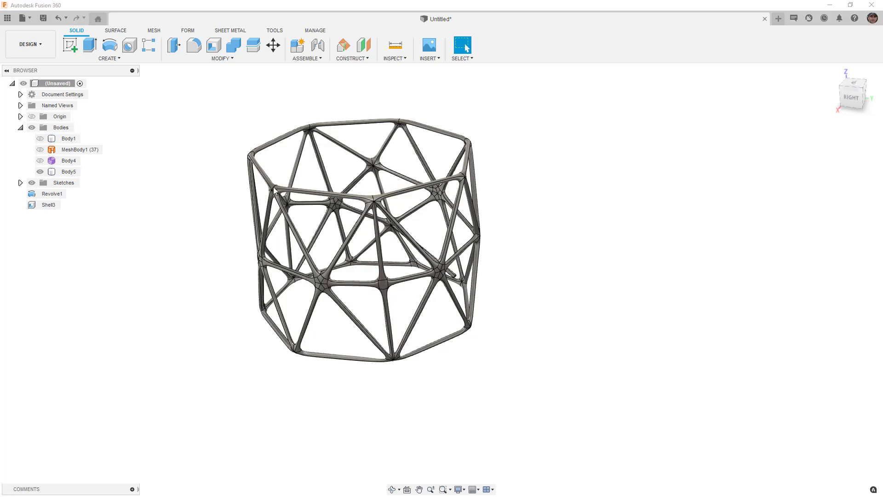
pyautogui.keyDown('shift'); pyautogui.moveTo(396, 258); pyautogui.dragTo(550, 244, button='middle'); pyautogui.keyUp('shift')
pyautogui.click(848, 100)
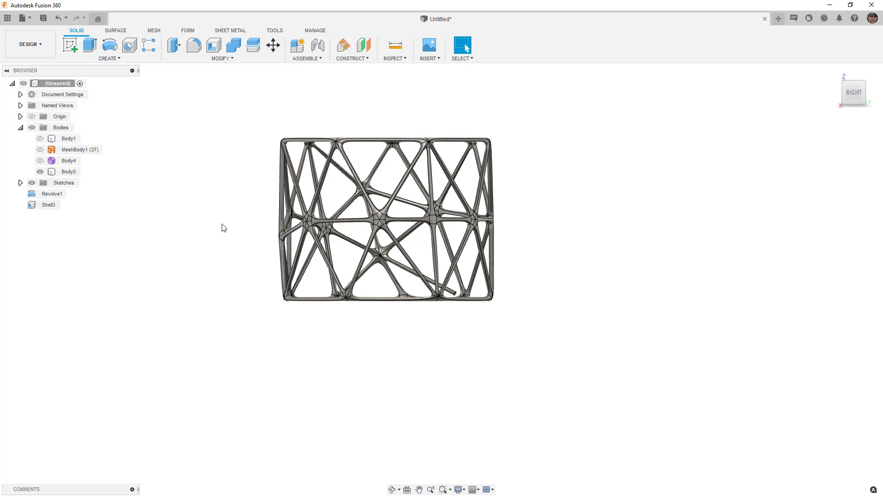
pyautogui.click(40, 139)
pyautogui.keyDown('shift'); pyautogui.moveTo(439, 185); pyautogui.dragTo(425, 200, button='middle'); pyautogui.keyUp('shift')
# Step: Undo the shell that hollowed out the cylinder body
pyautogui.click(401, 147)
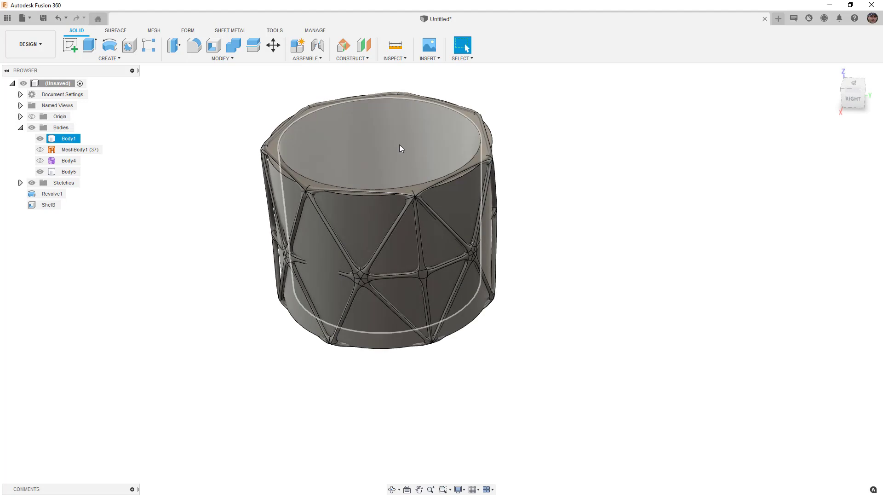
pyautogui.keyDown('shift'); pyautogui.moveTo(397, 156); pyautogui.dragTo(377, 157, button='middle'); pyautogui.keyUp('shift')
pyautogui.click(376, 174)
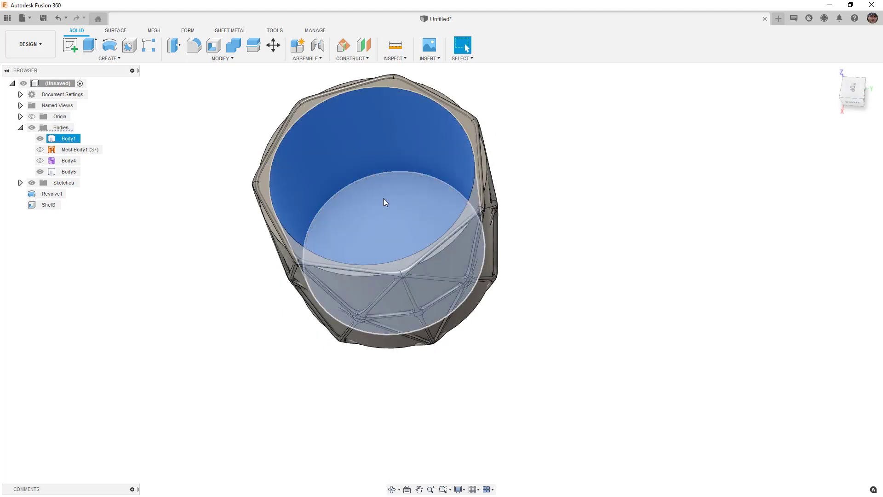
pyautogui.hotkey('ctrl', 'z')
pyautogui.keyDown('shift'); pyautogui.moveTo(375, 217); pyautogui.dragTo(374, 141, button='middle'); pyautogui.keyUp('shift')
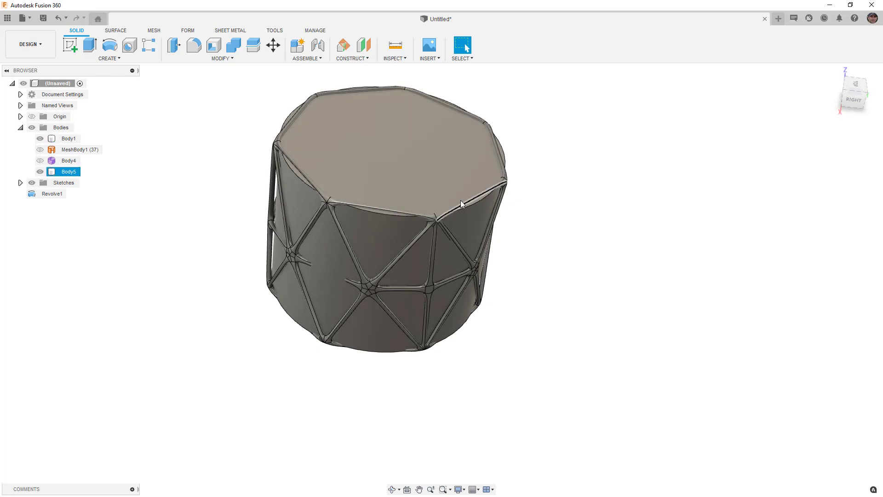
pyautogui.press('Escape')
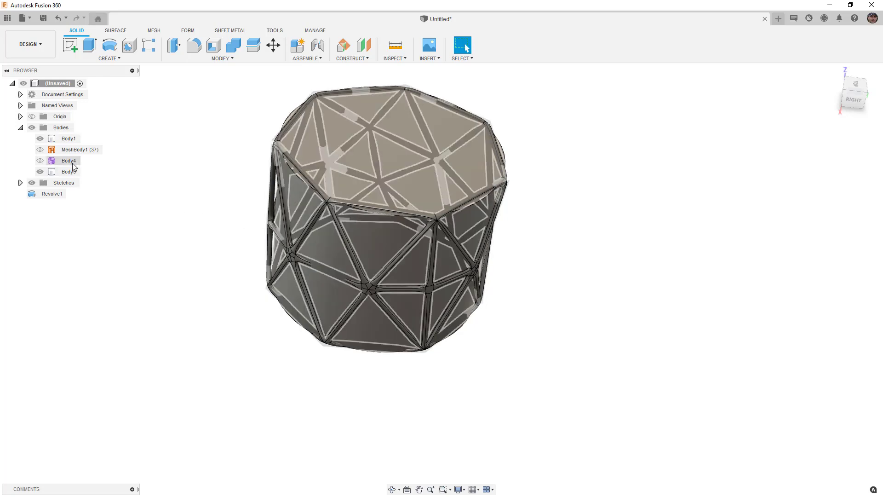
# Step: Hide the solid lattice body, and briefly show the original triangulated mesh over the cylinder so that only the cylinder is left visible
pyautogui.click(287, 191)
pyautogui.click(235, 194)
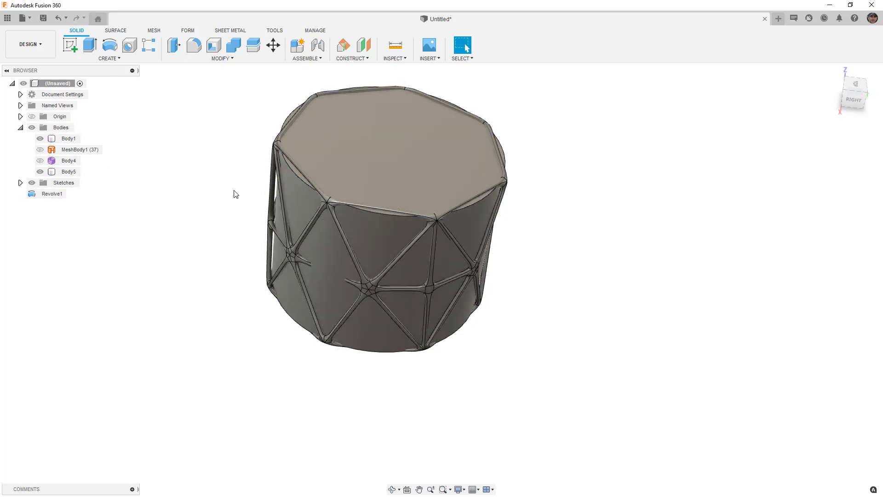
pyautogui.click(40, 172)
pyautogui.click(40, 149)
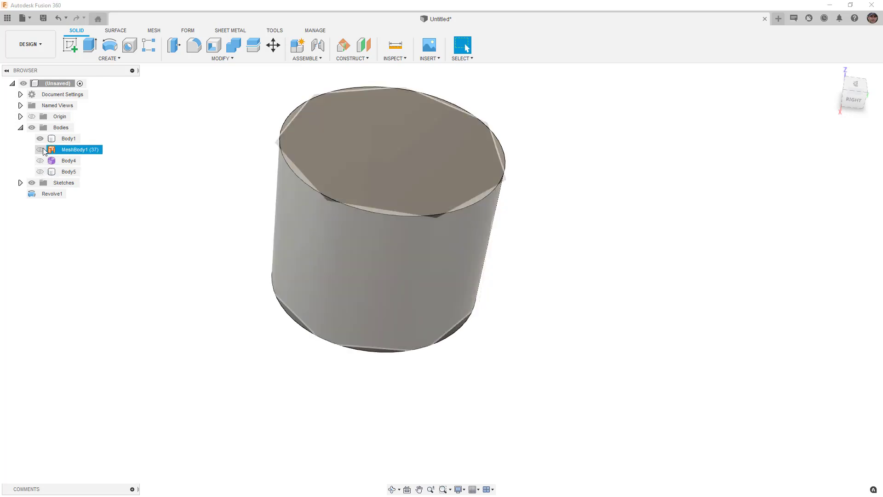
pyautogui.click(298, 192)
pyautogui.click(177, 199)
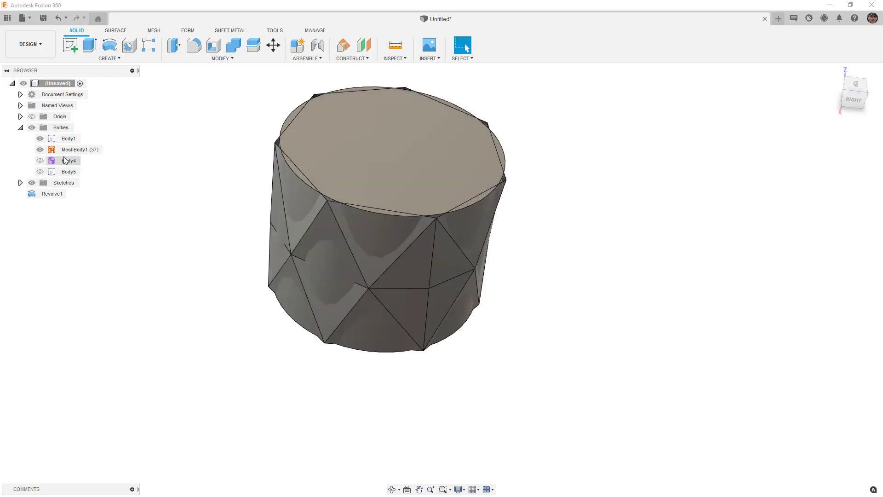
pyautogui.click(40, 150)
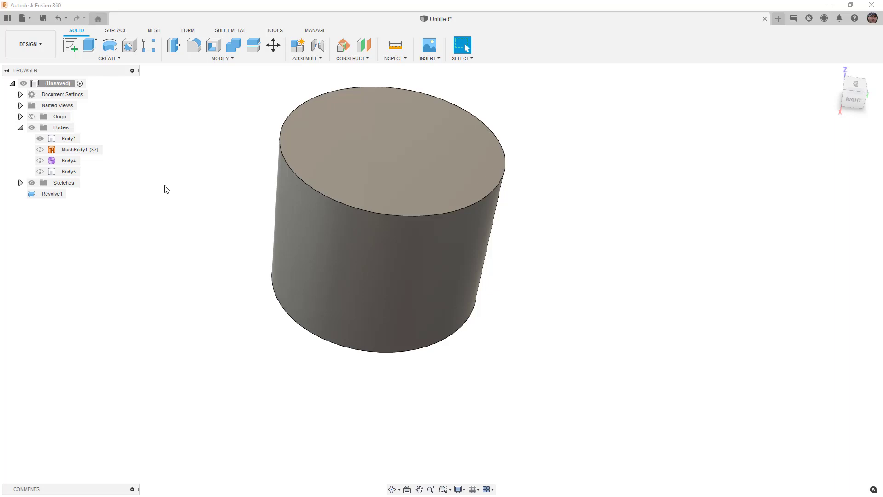
# Step: Tessellate the cylinder body into a mesh at medium refinement, with the triangle preview on
pyautogui.click(154, 31)
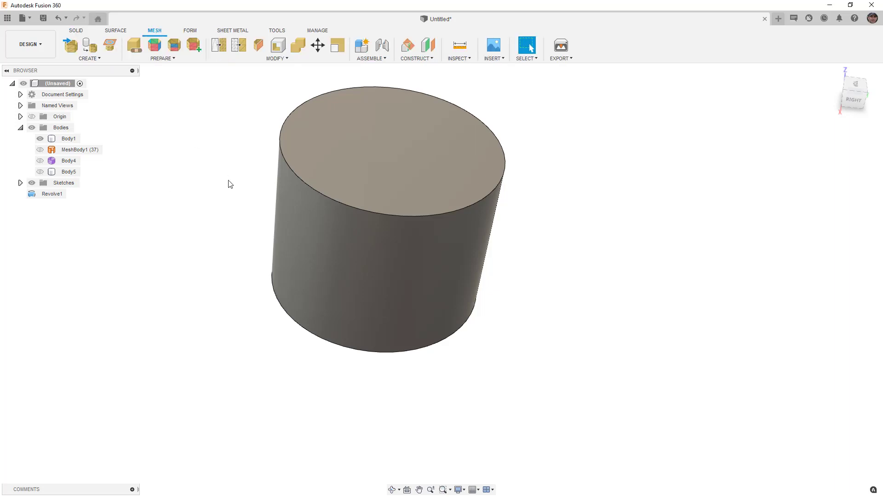
pyautogui.click(90, 45)
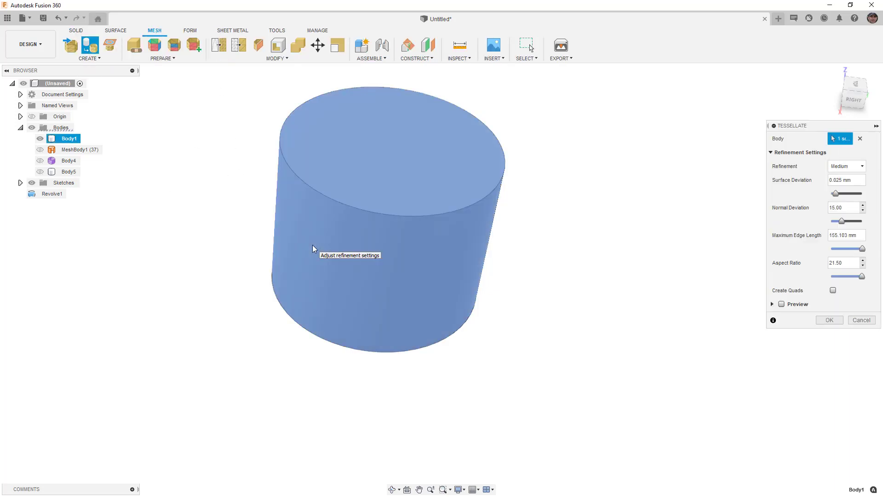
pyautogui.click(781, 304)
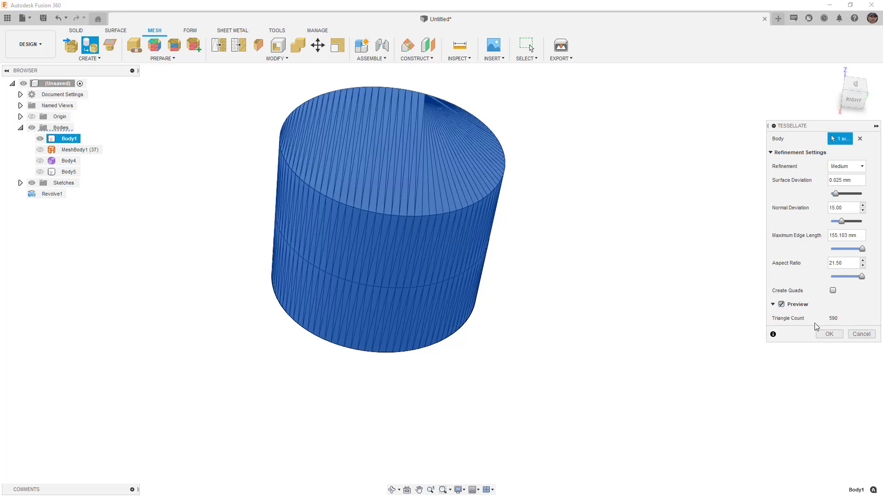
pyautogui.click(828, 334)
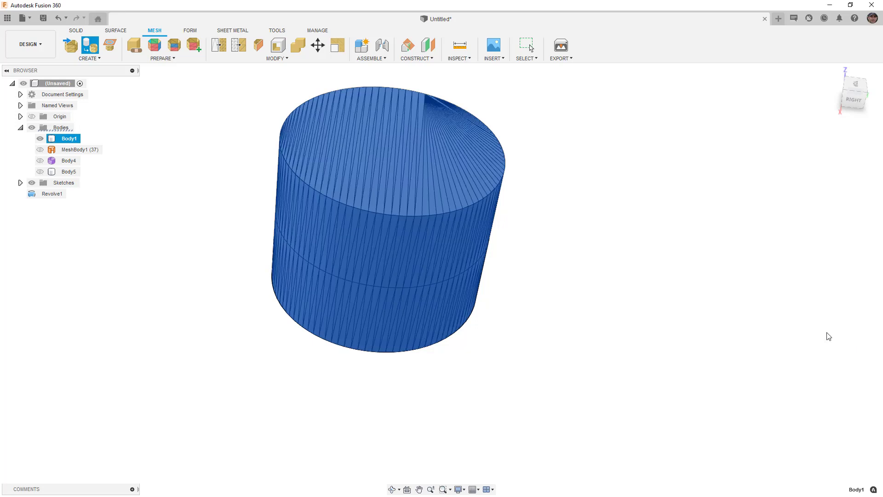
# Step: Remesh the tessellated cylinder with the Uniform type at a higher density, with the preview on
pyautogui.click(218, 46)
pyautogui.click(79, 171)
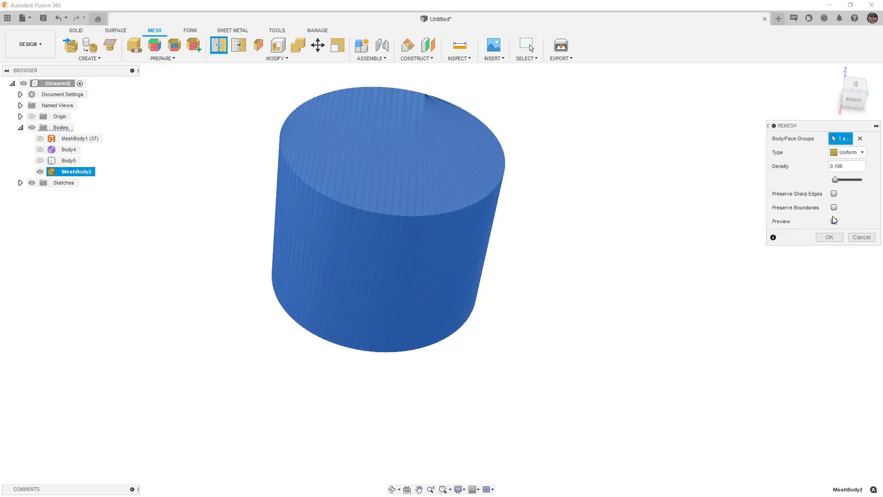
pyautogui.click(834, 221)
pyautogui.moveTo(836, 180); pyautogui.dragTo(859, 184)
pyautogui.keyDown('shift'); pyautogui.moveTo(706, 246); pyautogui.dragTo(653, 242, button='middle'); pyautogui.keyUp('shift')
pyautogui.click(830, 237)
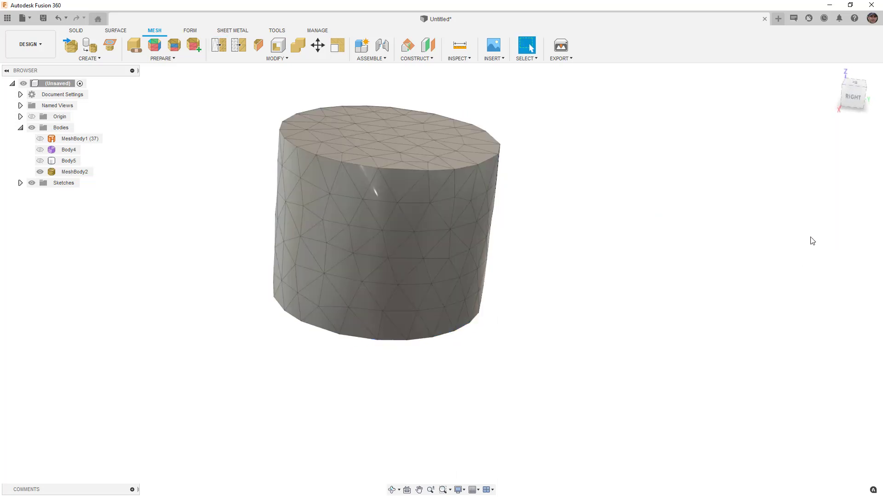
# Step: Convert the remeshed cylinder into a faceted solid body
pyautogui.rightClick(77, 172)
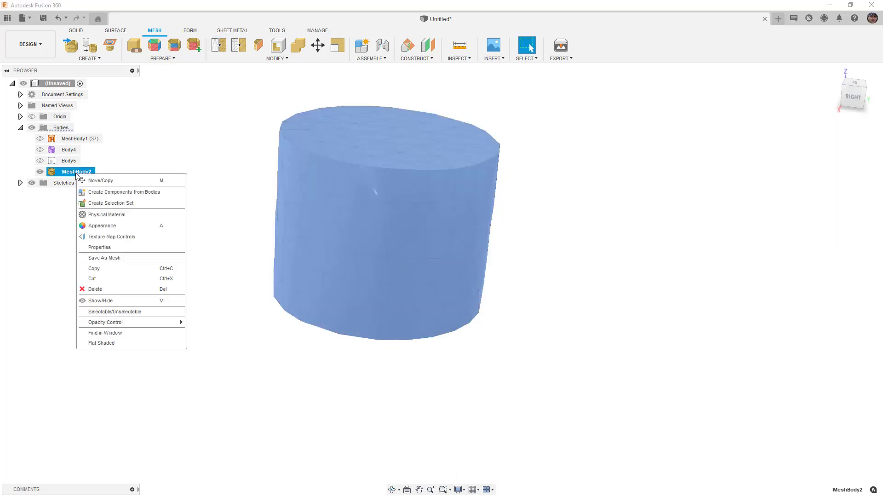
pyautogui.click(312, 61)
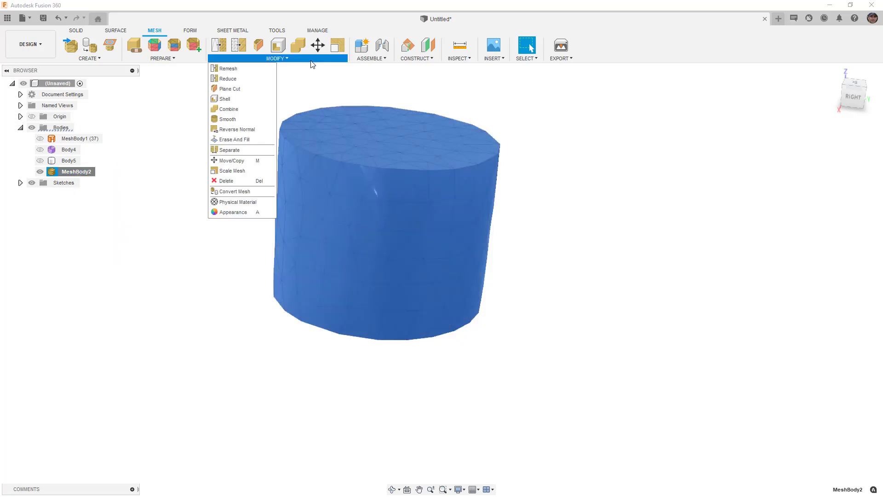
pyautogui.click(248, 191)
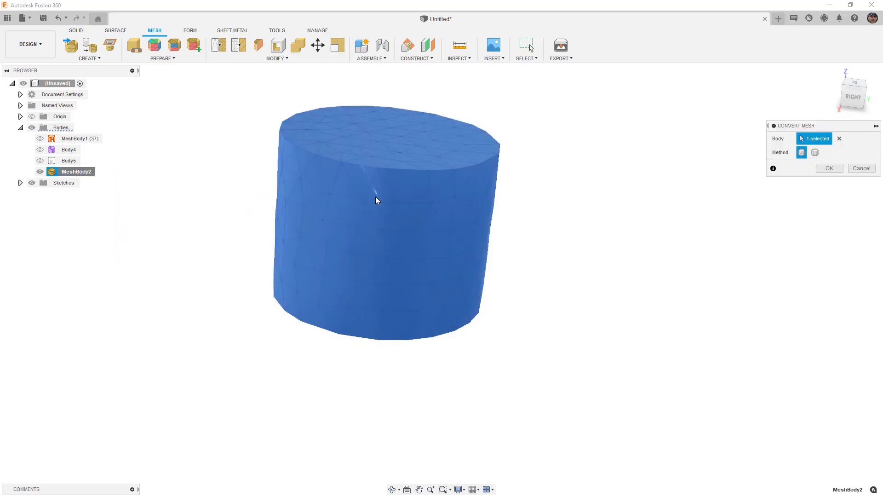
pyautogui.click(830, 168)
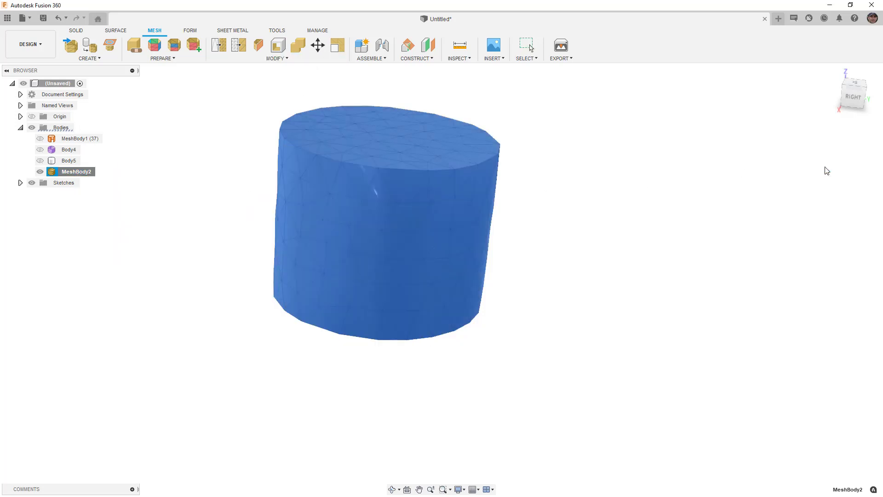
# Step: Create a T-Spline pipe lattice with a 2 mm global diameter along all edges of the faceted cylinder
pyautogui.click(190, 30)
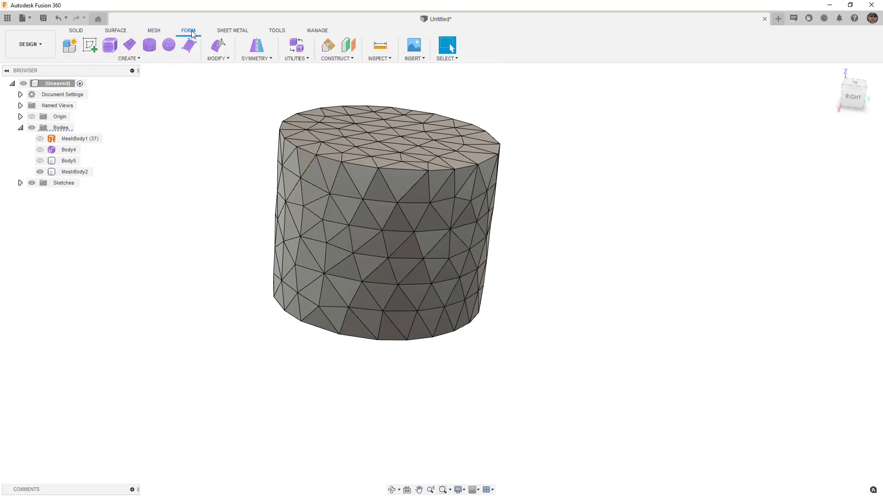
pyautogui.click(148, 59)
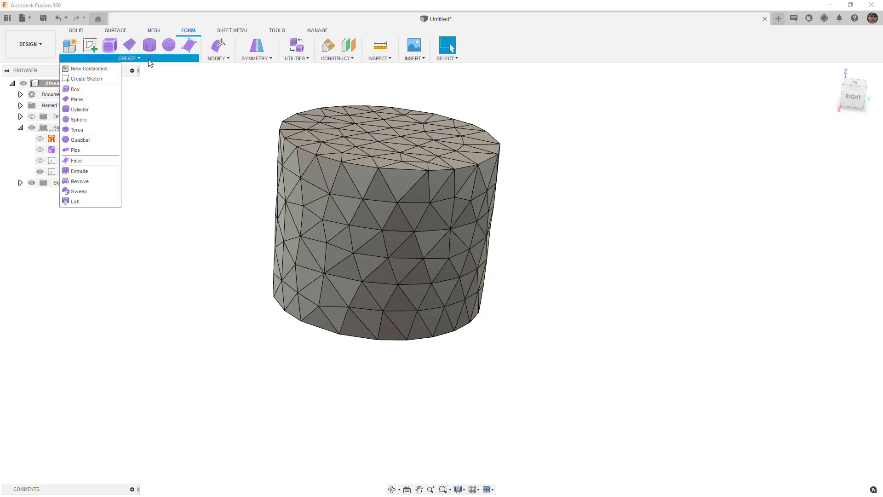
pyautogui.click(97, 154)
pyautogui.moveTo(243, 85); pyautogui.dragTo(544, 387)
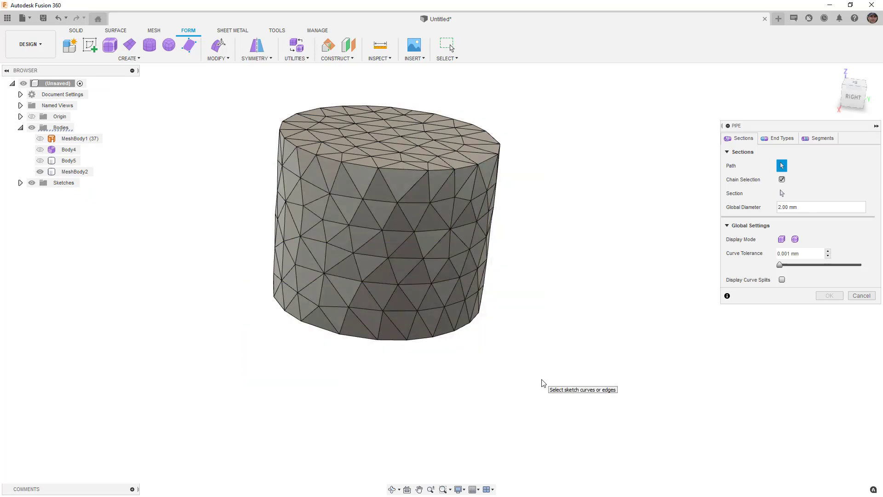
pyautogui.click(445, 58)
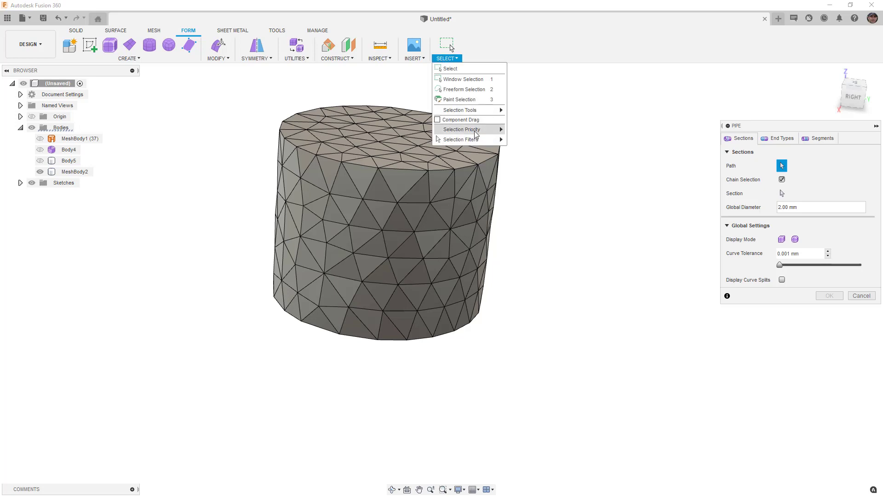
pyautogui.click(529, 144)
pyautogui.moveTo(253, 82); pyautogui.dragTo(528, 385)
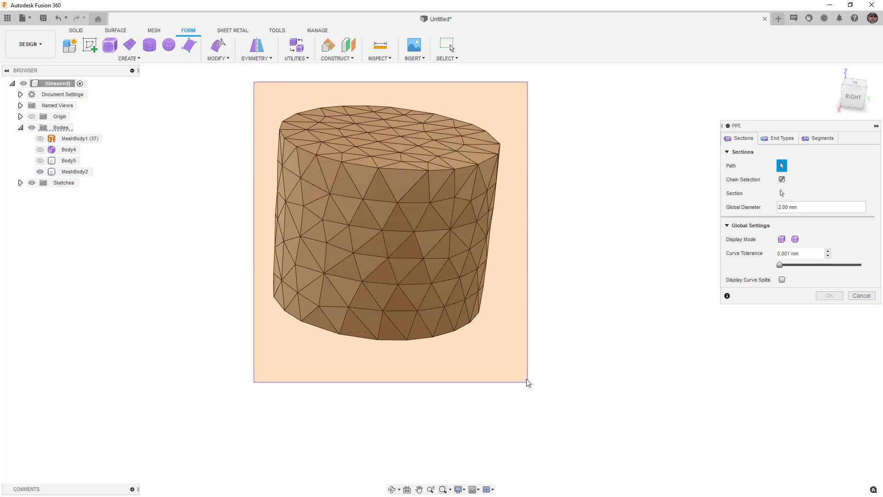
pyautogui.moveTo(528, 383); pyautogui.dragTo(526, 378)
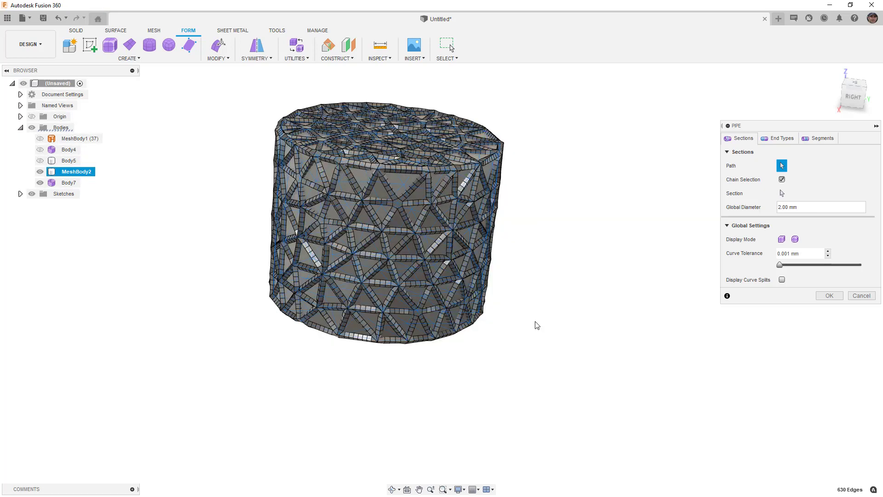
pyautogui.click(829, 296)
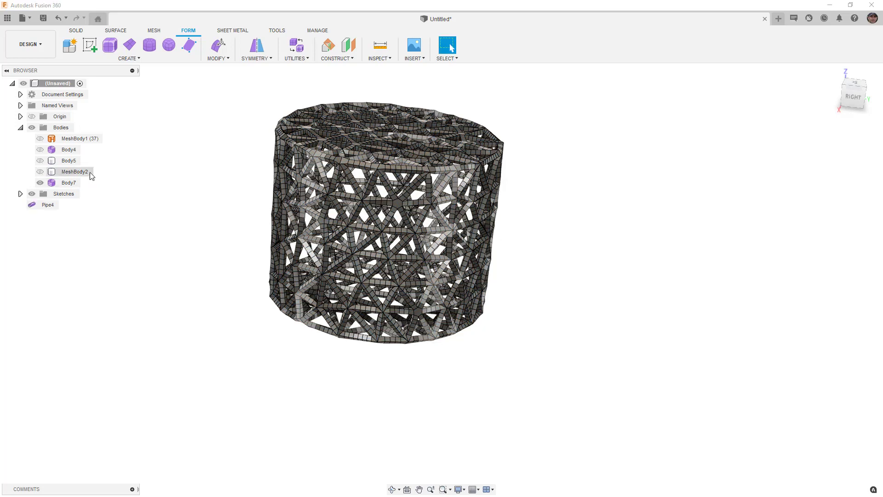
# Step: Try to convert the dense T-Spline pipe lattice to a BRep solid as a new body
pyautogui.click(296, 58)
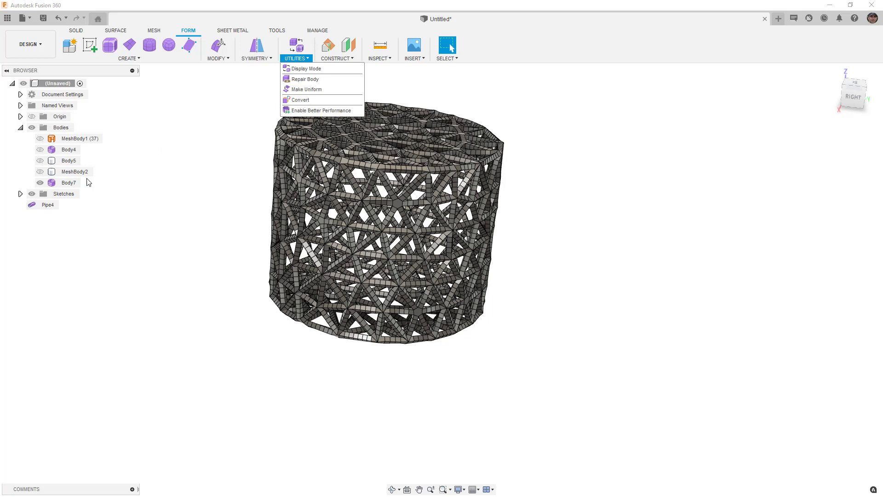
pyautogui.rightClick(69, 183)
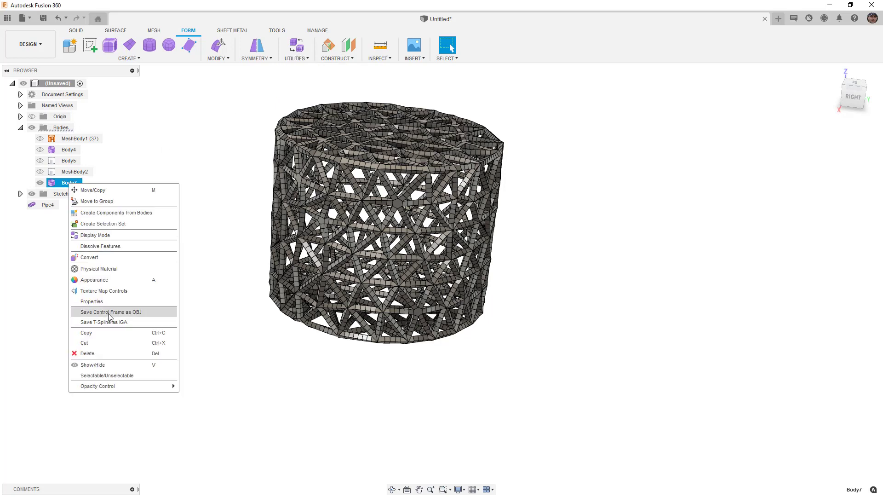
pyautogui.click(105, 257)
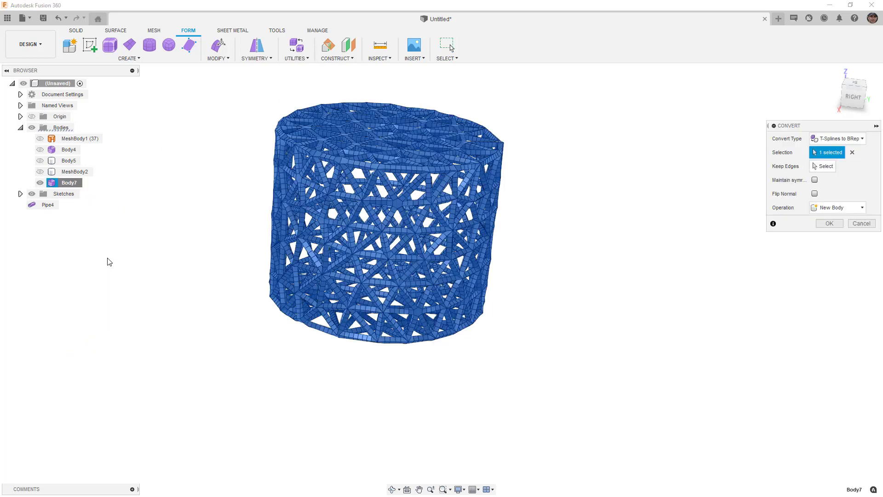
pyautogui.click(829, 223)
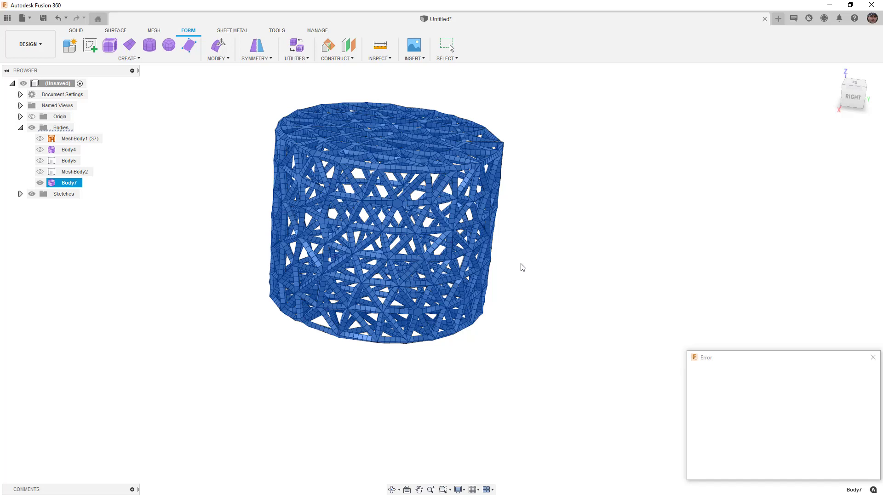
# Step: Examine the surfaces highlighted by the conversion error around the lattice, and dismiss the error report
pyautogui.click(791, 403)
pyautogui.keyDown('shift'); pyautogui.moveTo(554, 329); pyautogui.dragTo(267, 268, button='middle'); pyautogui.keyUp('shift')
pyautogui.scroll(3, 285, 260)
pyautogui.scroll(5, 285, 260)
pyautogui.scroll(-8, 268, 268)
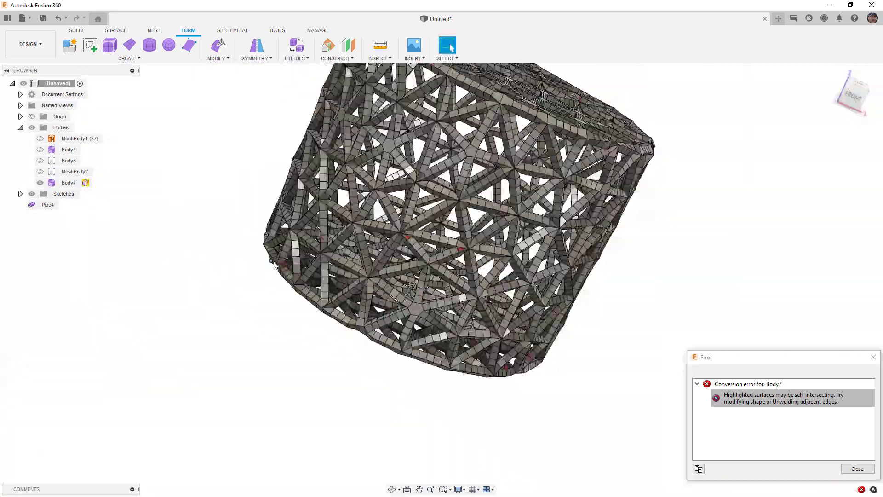
pyautogui.scroll(3, 412, 235)
pyautogui.scroll(-6, 412, 235)
pyautogui.keyDown('shift'); pyautogui.moveTo(412, 235); pyautogui.dragTo(515, 314, button='middle'); pyautogui.keyUp('shift')
pyautogui.scroll(2, 403, 244)
pyautogui.click(515, 314)
pyautogui.click(871, 468)
pyautogui.keyDown('shift'); pyautogui.moveTo(561, 355); pyautogui.dragTo(558, 342, button='middle'); pyautogui.keyUp('shift')
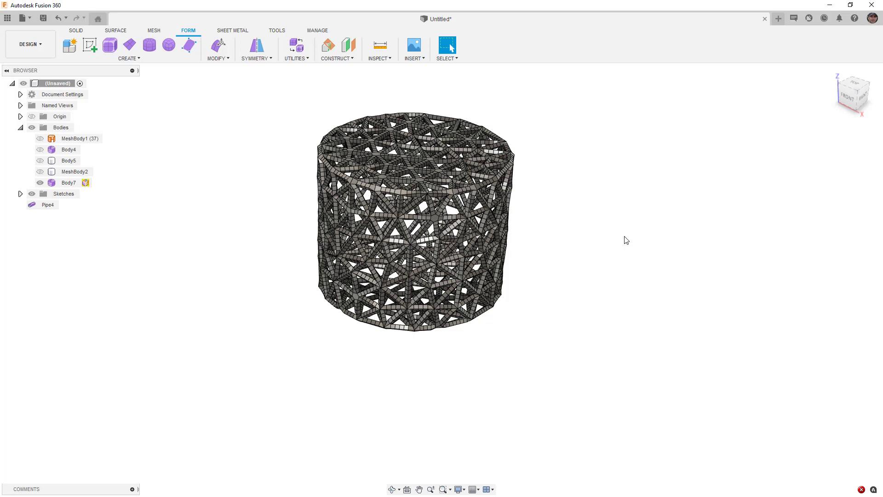
# Step: Hide the dense pipe lattice body and show the faceted cylinder solid
pyautogui.click(437, 163)
pyautogui.press('Escape')
pyautogui.click(40, 182)
pyautogui.click(40, 172)
# Step: Set up a solid Pipe on a side edge of the faceted cylinder, with a 2 mm circular section and the New Body operation
pyautogui.click(105, 58)
pyautogui.click(76, 31)
pyautogui.click(111, 58)
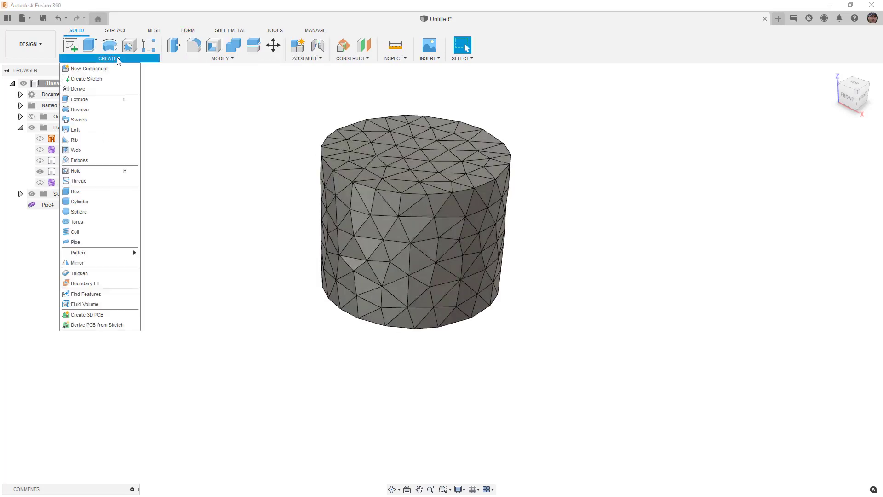
pyautogui.click(75, 243)
pyautogui.click(426, 228)
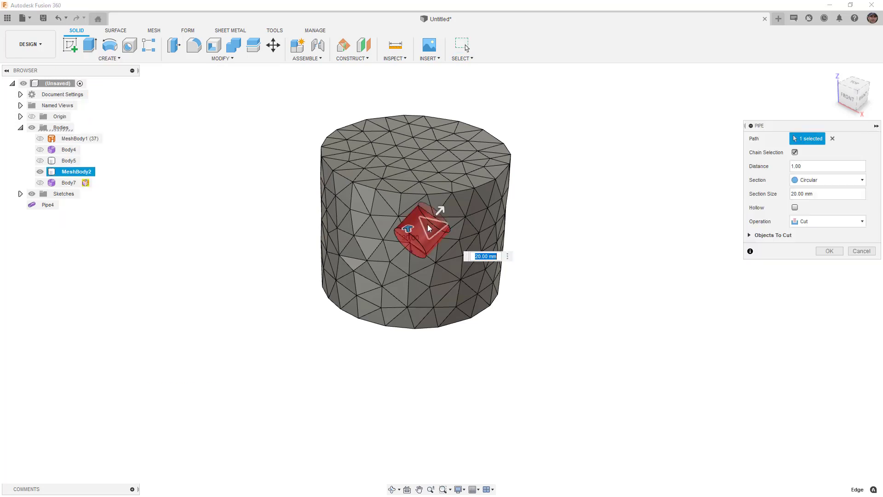
pyautogui.click(823, 221)
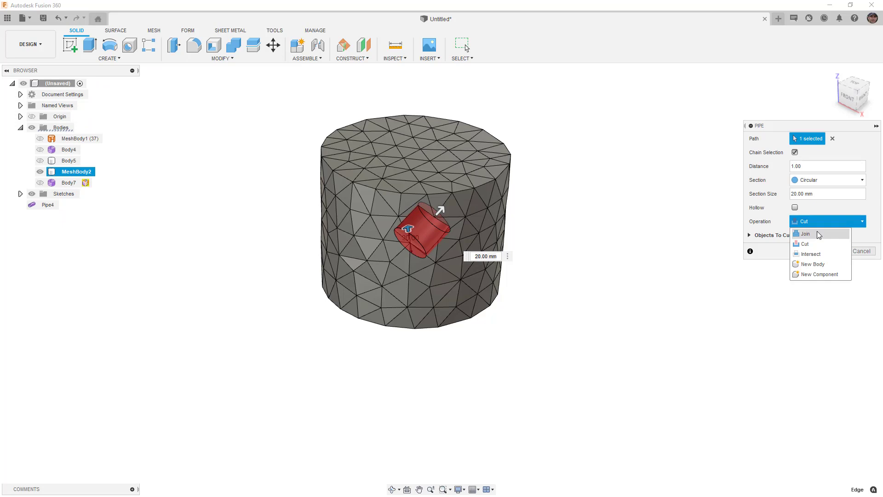
pyautogui.click(812, 267)
pyautogui.click(820, 194)
pyautogui.write('2')
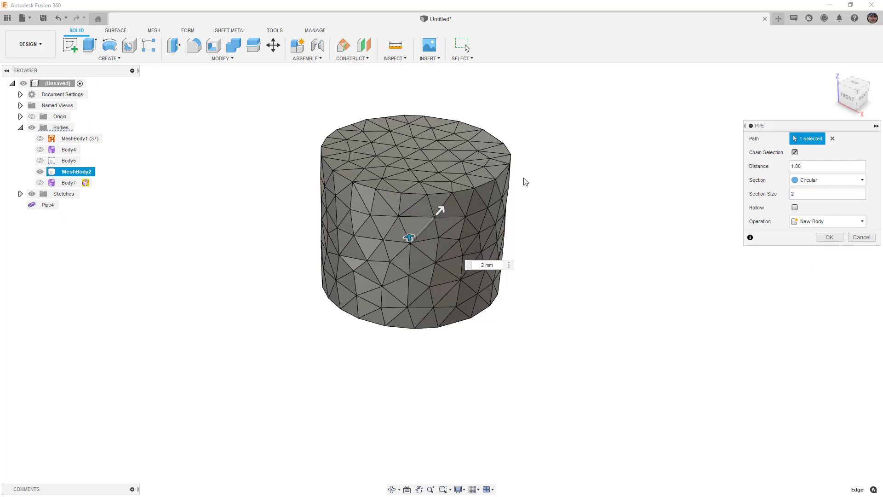
# Step: Extend the pipe path to the adjoining side edges of the faceted cylinder, leaving out the horizontal edge that closes the triangle
pyautogui.scroll(3, 490, 213)
pyautogui.click(441, 195)
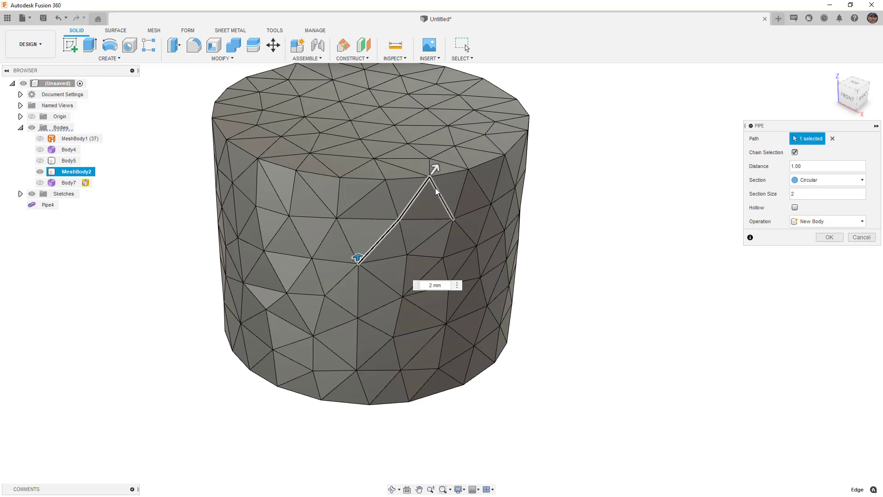
pyautogui.click(443, 220)
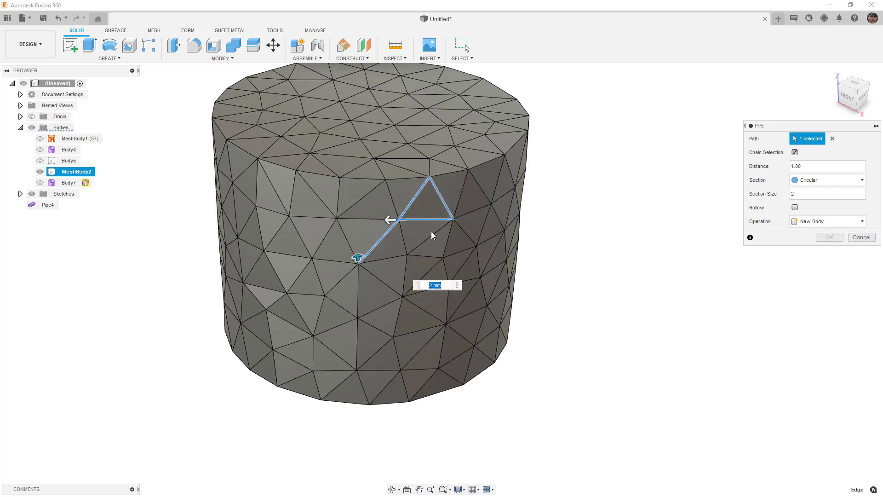
pyautogui.scroll(3, 415, 232)
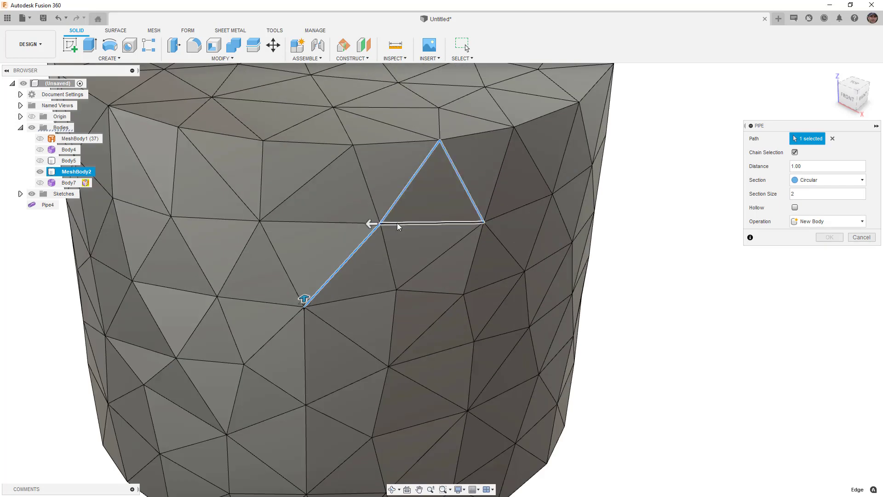
pyautogui.click(398, 223)
# Step: Complete the path as a closed loop along the connected triangle edges and create the 2 mm circular pipe as a new body
pyautogui.click(502, 247)
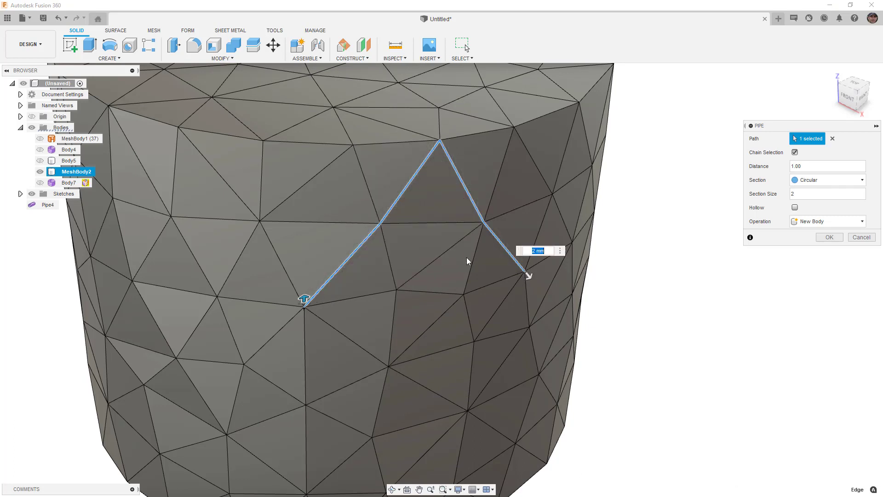
pyautogui.click(491, 284)
pyautogui.click(428, 292)
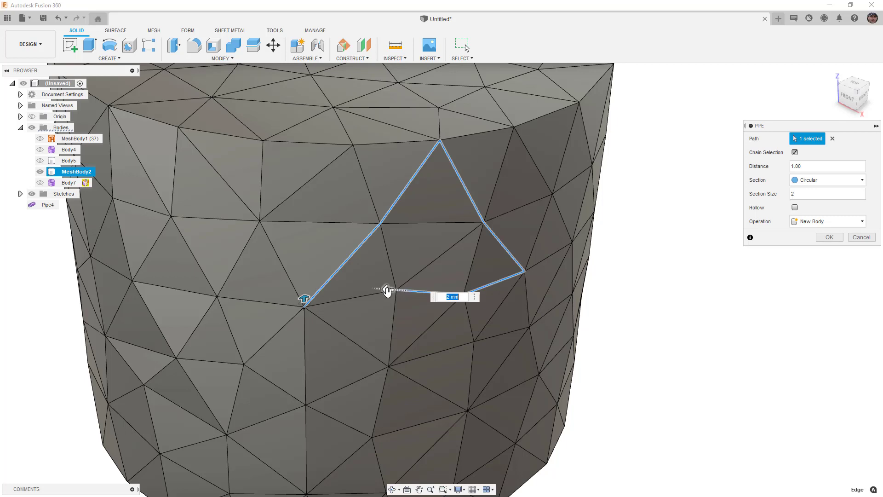
pyautogui.click(367, 297)
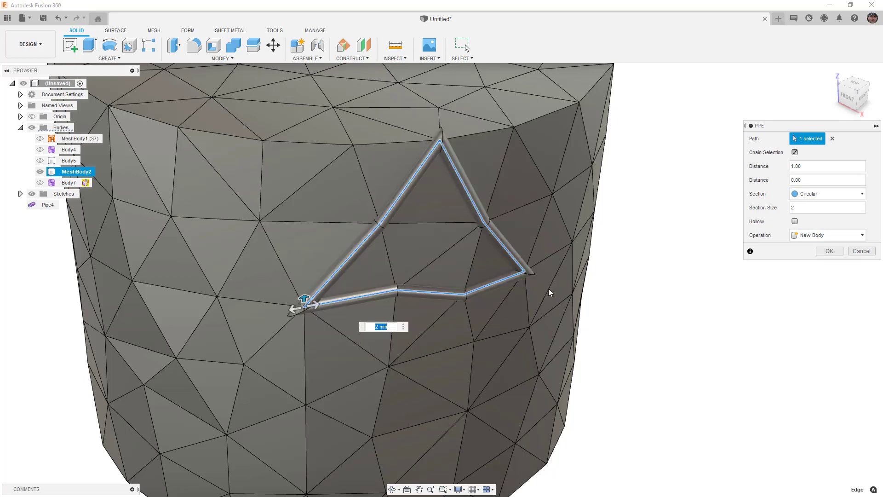
pyautogui.click(829, 250)
# Step: Hide the solid pipe loop and the faceted cylinder solid, and show the dense T-Spline pipe lattice
pyautogui.keyDown('shift'); pyautogui.moveTo(624, 275); pyautogui.dragTo(557, 240, button='middle'); pyautogui.keyUp('shift')
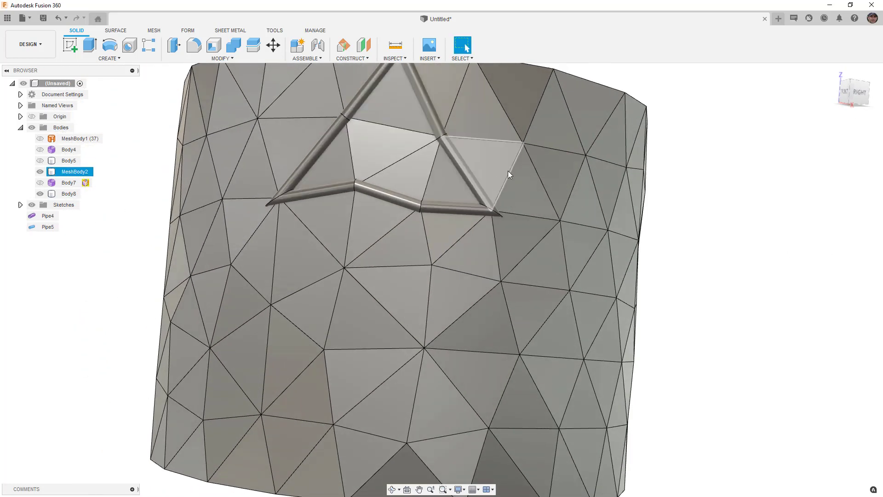
pyautogui.scroll(-2, 503, 188)
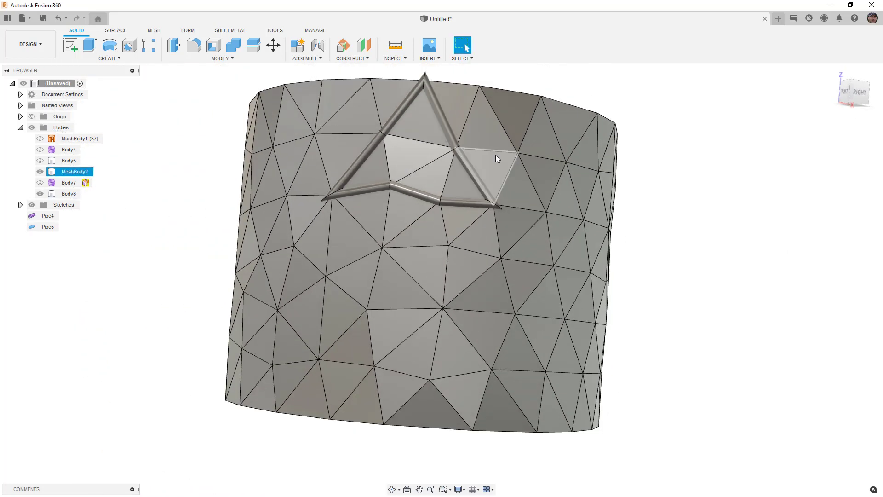
pyautogui.scroll(-2, 560, 173)
pyautogui.moveTo(313, 81); pyautogui.dragTo(612, 297)
pyautogui.click(684, 228)
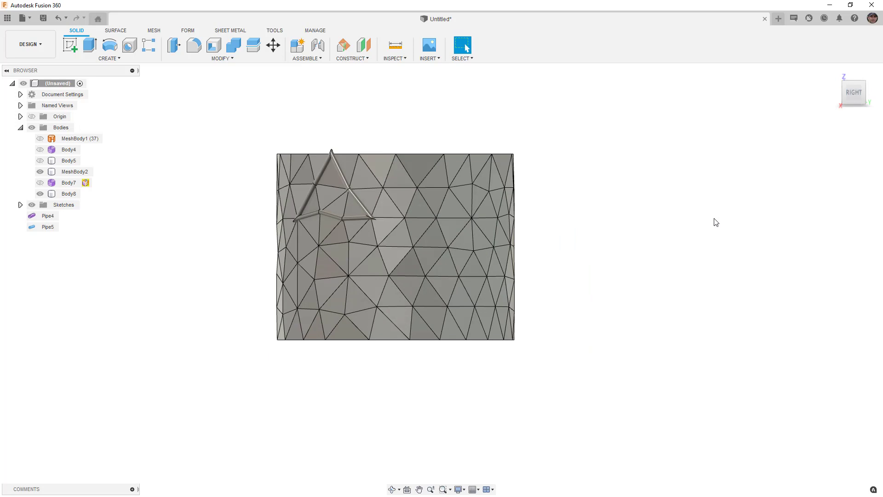
pyautogui.click(40, 194)
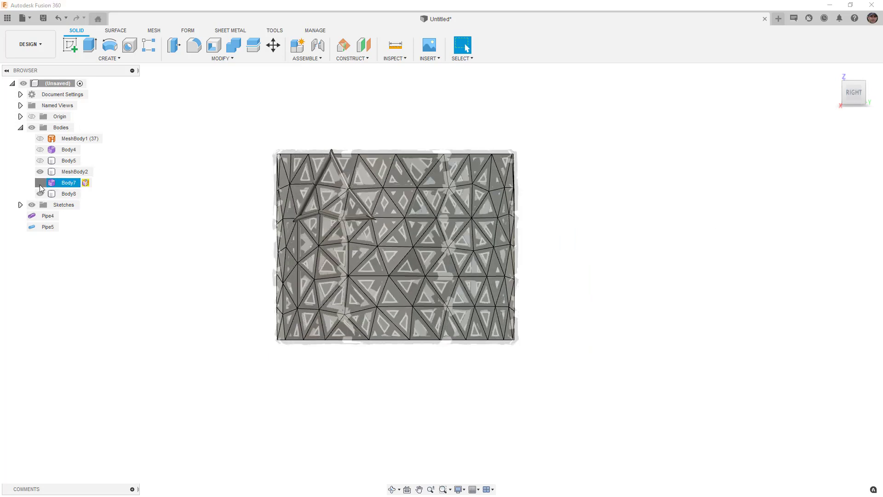
pyautogui.click(40, 193)
pyautogui.click(40, 171)
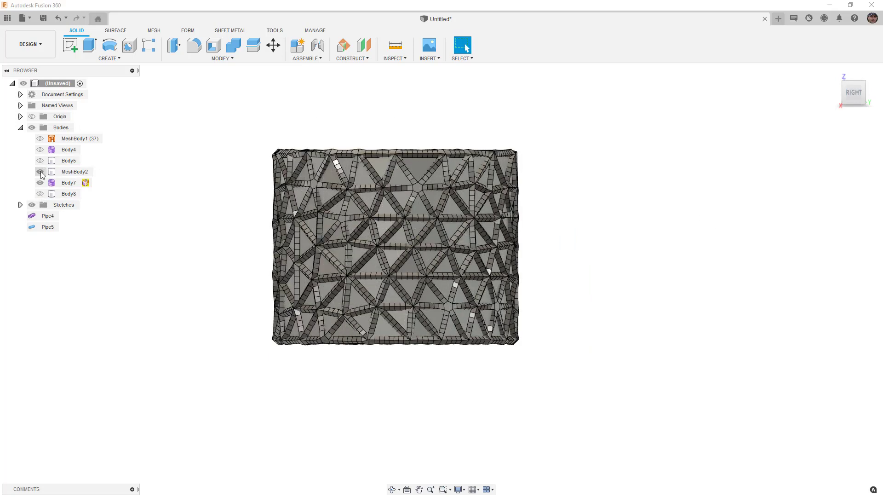
# Step: Show the coarse solid pipe lattice, Body5, in place of the dense T-Spline lattice
pyautogui.keyDown('shift'); pyautogui.moveTo(351, 222); pyautogui.dragTo(352, 257, button='middle'); pyautogui.keyUp('shift')
pyautogui.click(40, 161)
pyautogui.click(40, 161)
pyautogui.click(40, 149)
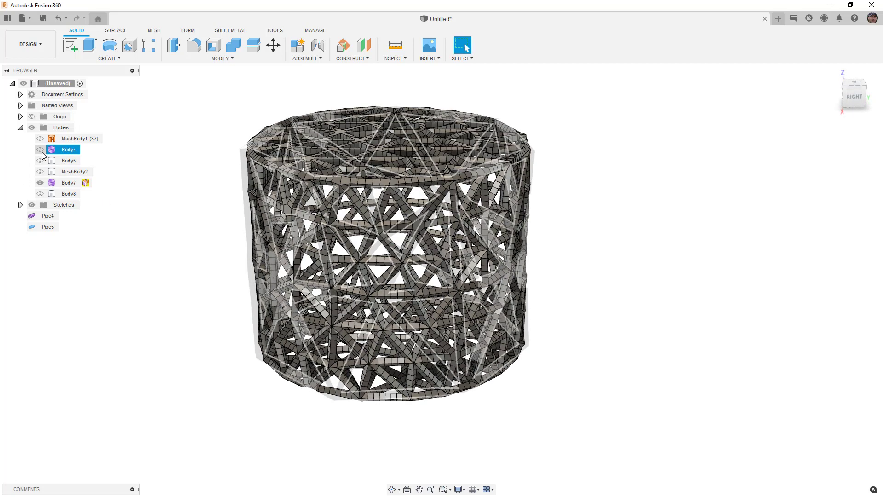
pyautogui.click(40, 161)
pyautogui.click(40, 182)
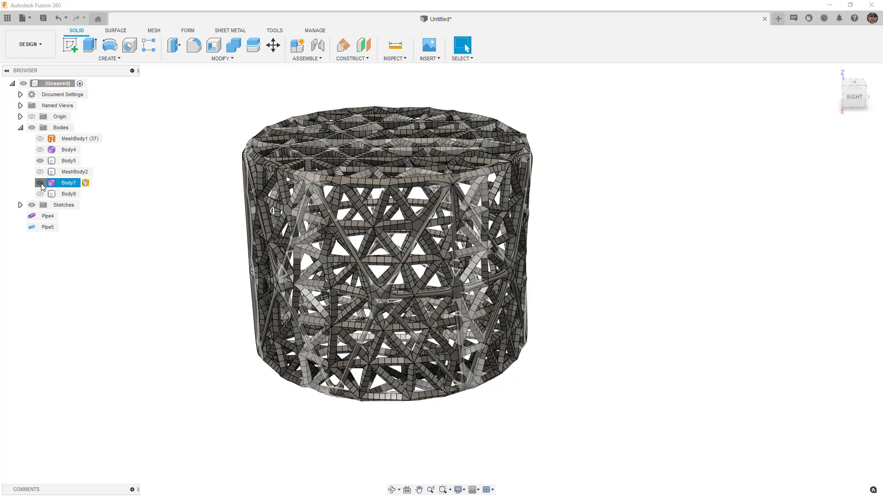
pyautogui.click(41, 183)
pyautogui.keyDown('shift'); pyautogui.moveTo(344, 209); pyautogui.dragTo(364, 217, button='middle'); pyautogui.keyUp('shift')
pyautogui.scroll(-3, 365, 216)
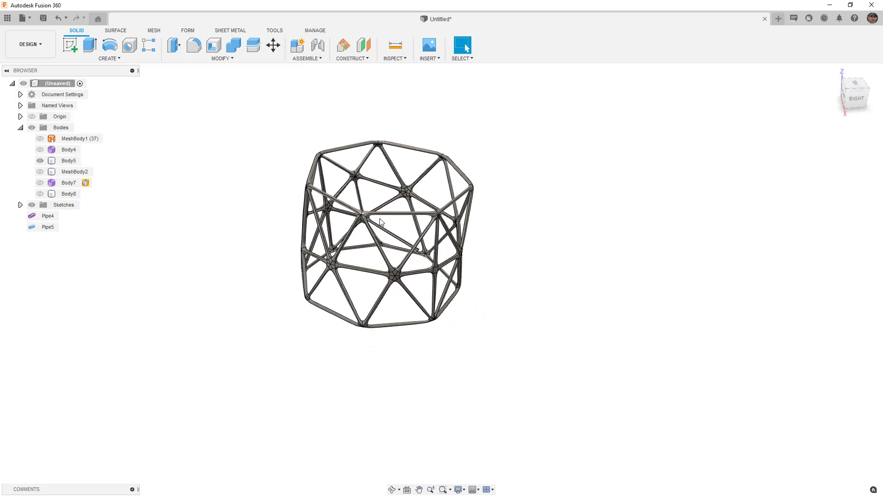